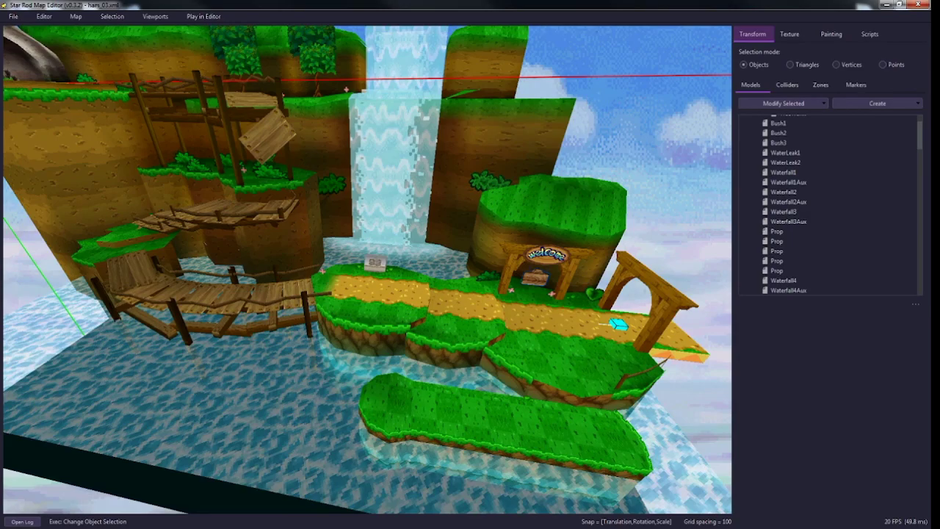
Step: Select the Ocean model and assign UV panner 1 to it
key(s)
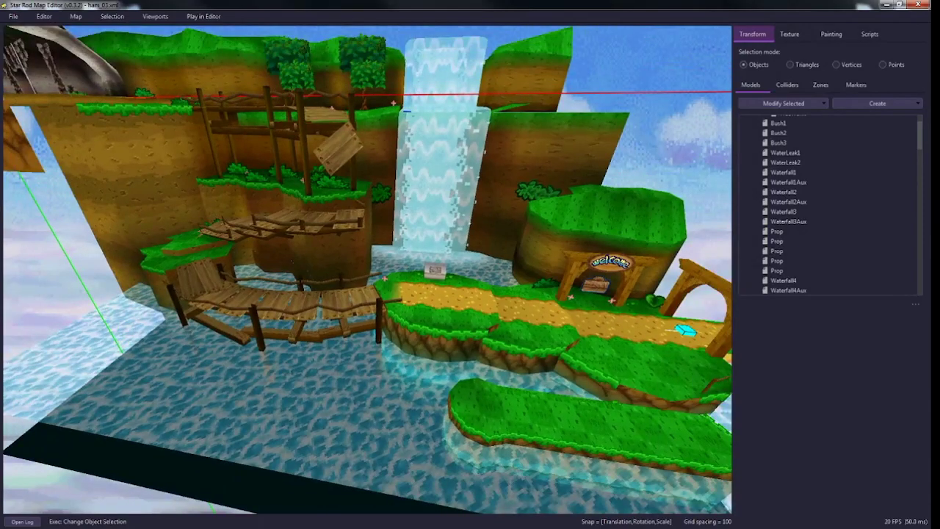
click(294, 389)
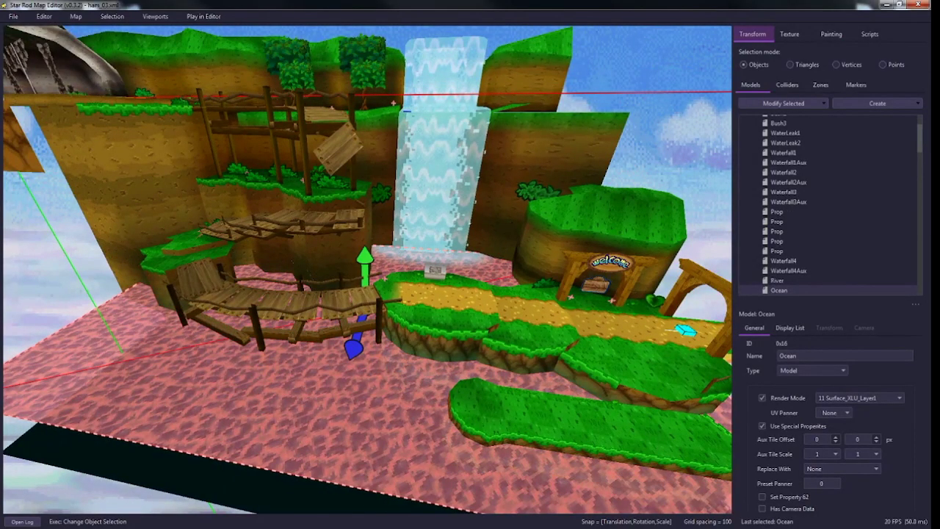
right_drag(294, 389, 297, 360)
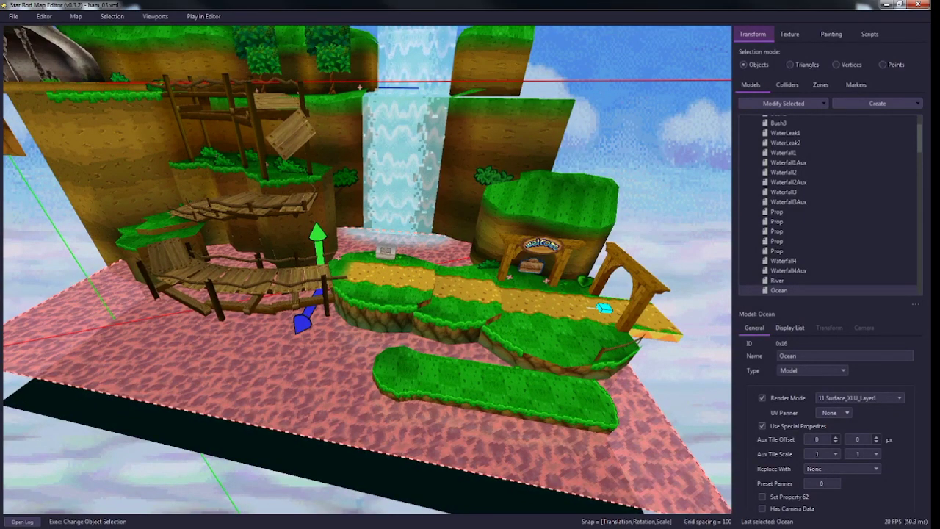
click(836, 412)
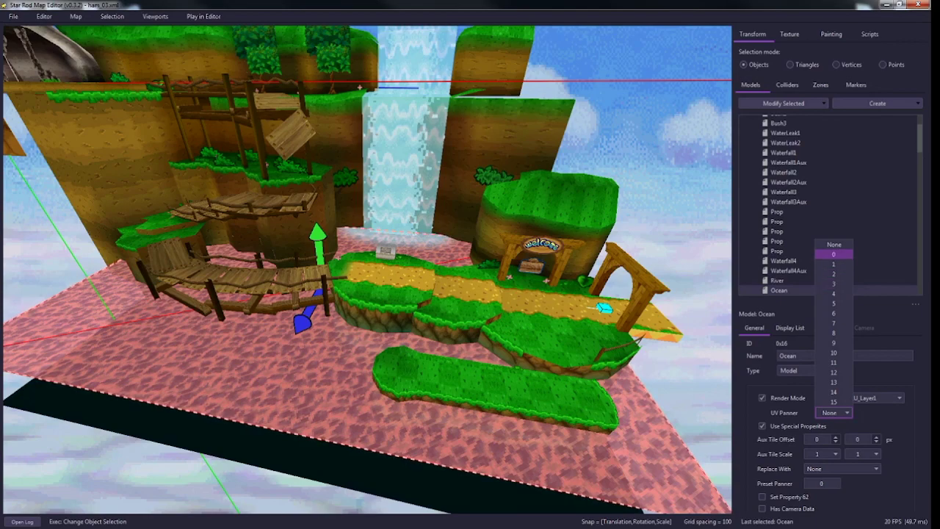
click(834, 264)
click(752, 34)
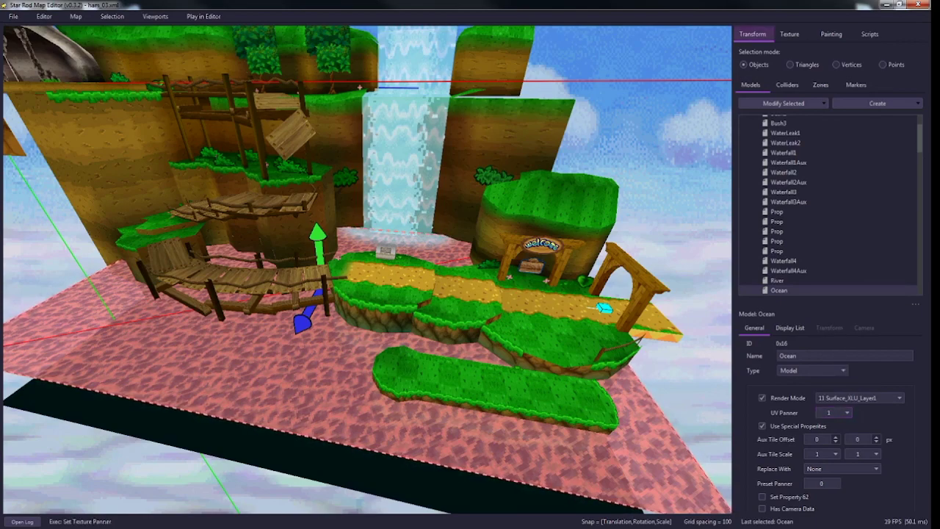
key(Escape)
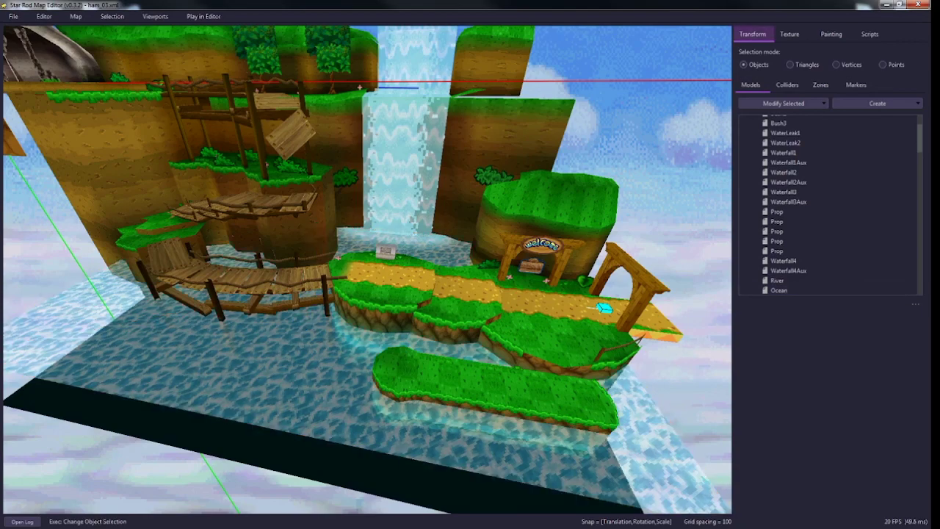
Step: Reselect the ocean surface and open the settings of texture panner unit 1
key(w)
key(s)
key(w)
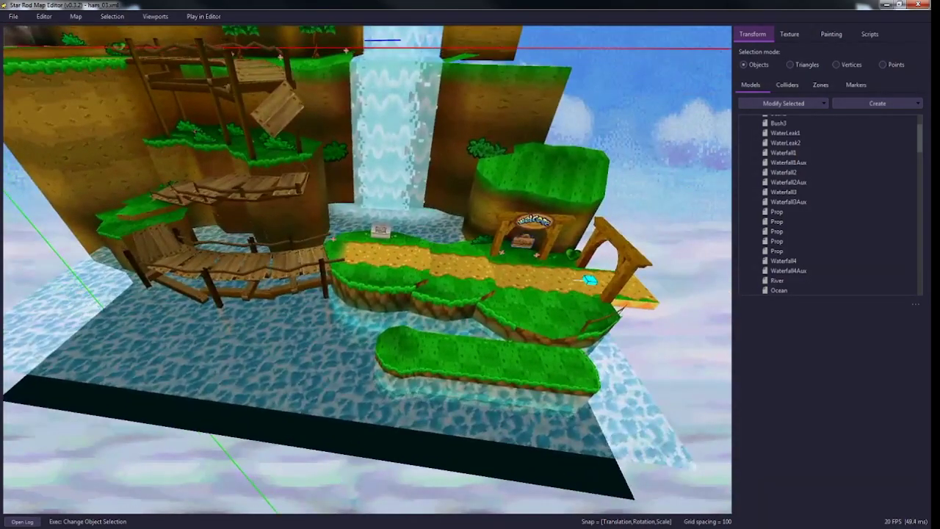
click(316, 345)
click(870, 34)
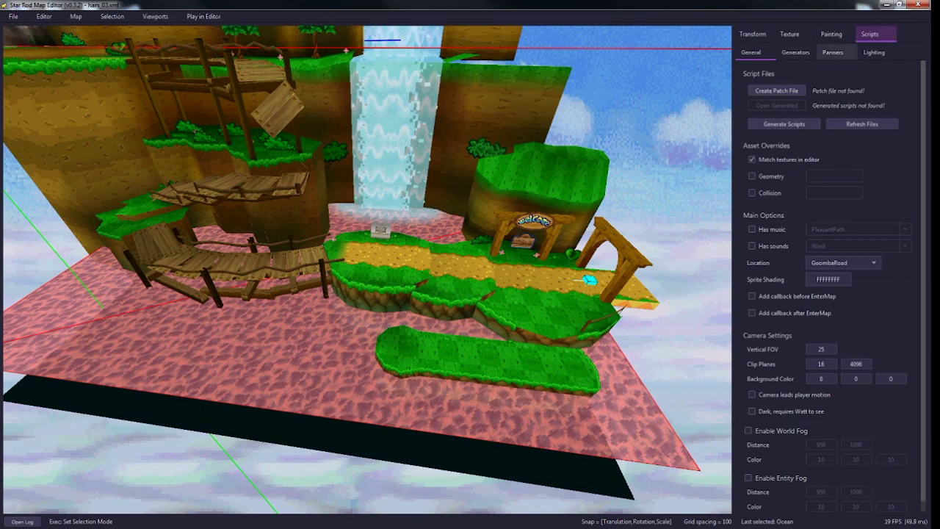
click(832, 52)
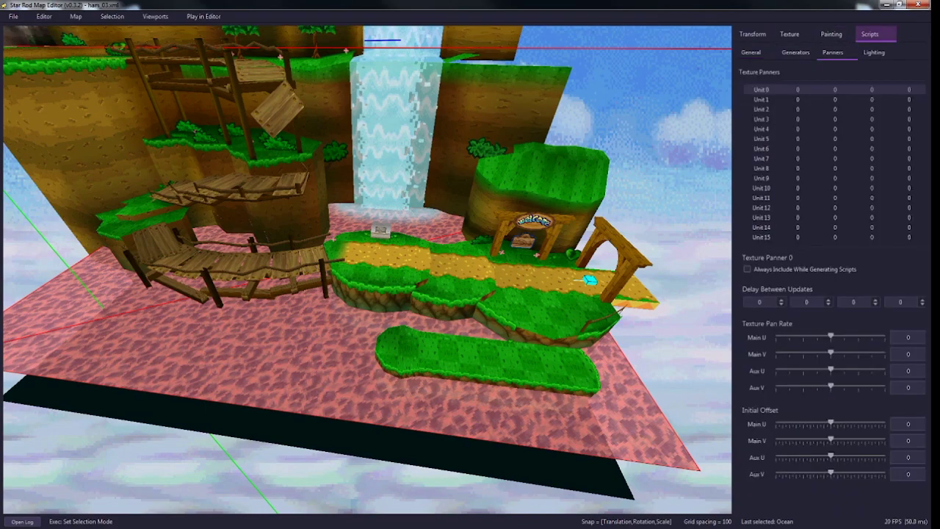
click(799, 99)
click(870, 34)
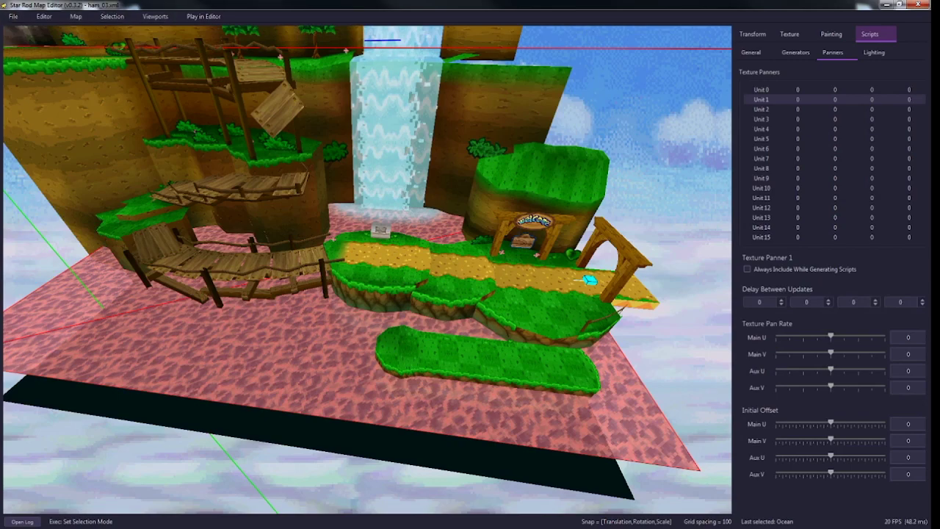
right_drag(367, 269, 374, 244)
key(w)
key(s)
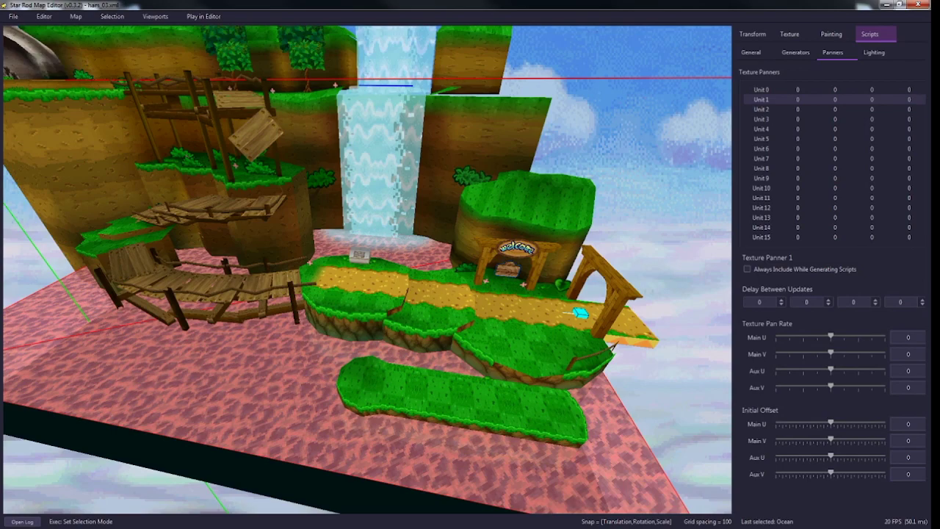
key(s)
key(a)
key(w)
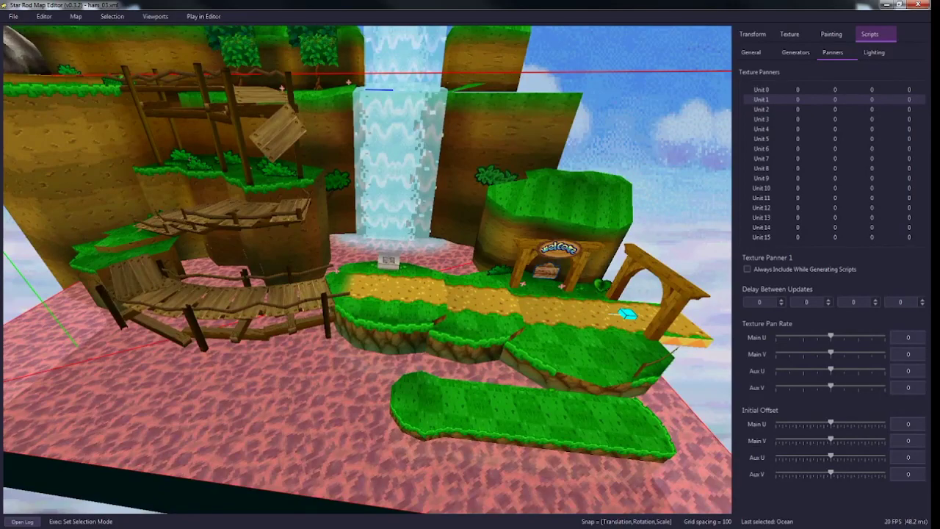
key(s)
key(d)
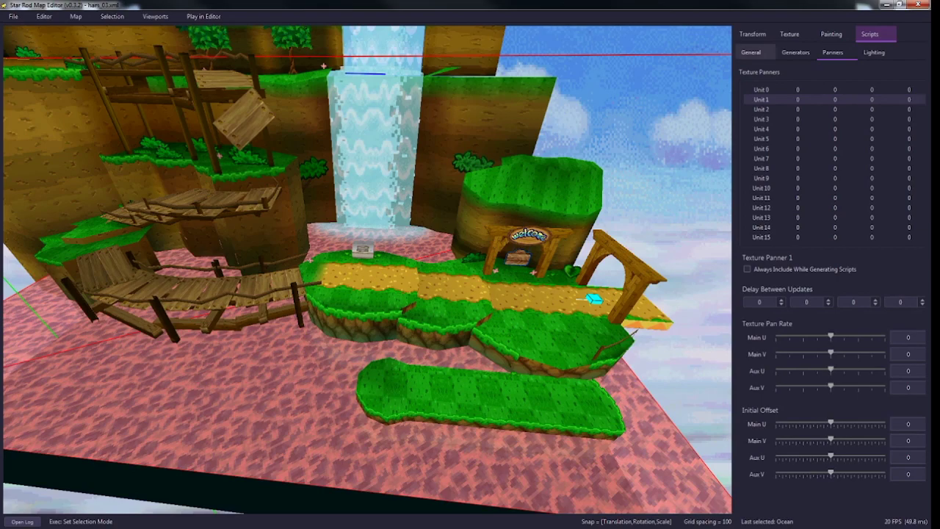
Step: Look through the map's available textures, previewing nok_kishikakutif, nok_mac_house7tif and nok_water_sokotif
click(753, 34)
click(790, 33)
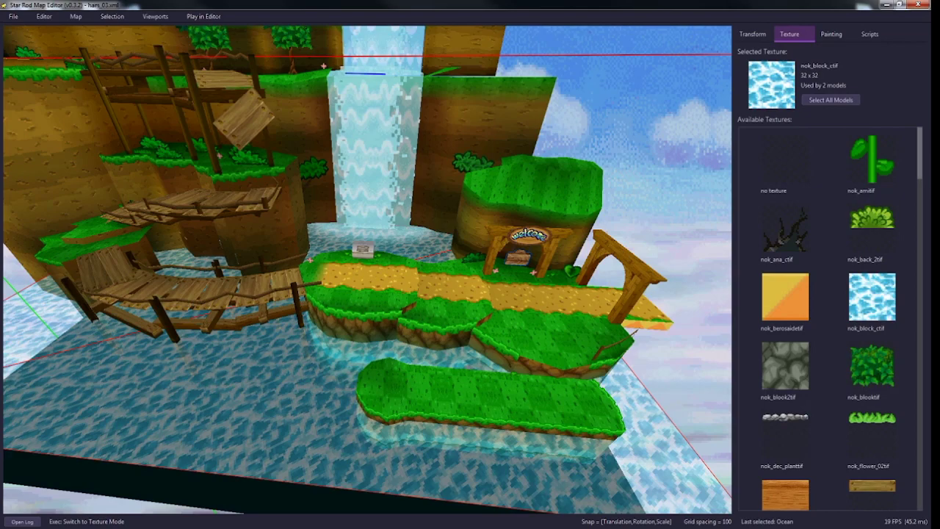
scroll(829, 316, down, 3)
scroll(828, 316, up, 3)
scroll(828, 316, down, 8)
scroll(828, 316, down, 8)
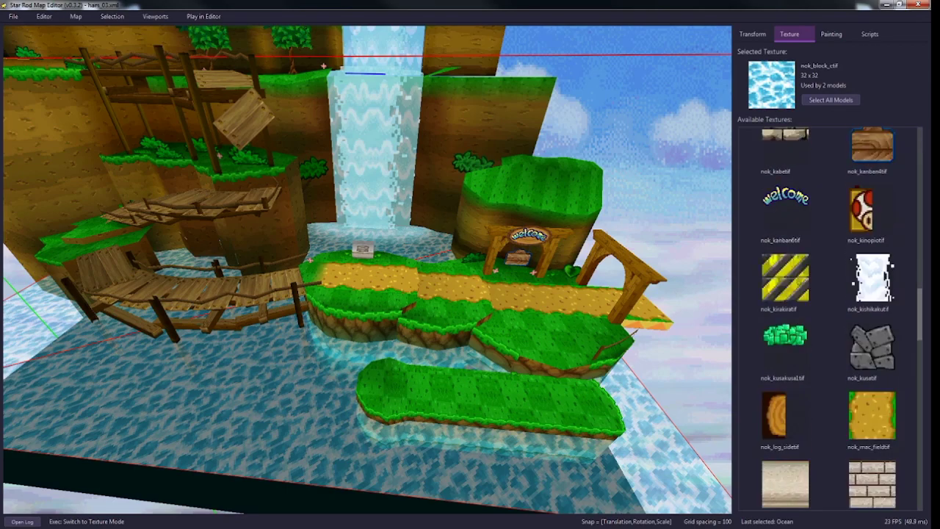
click(872, 249)
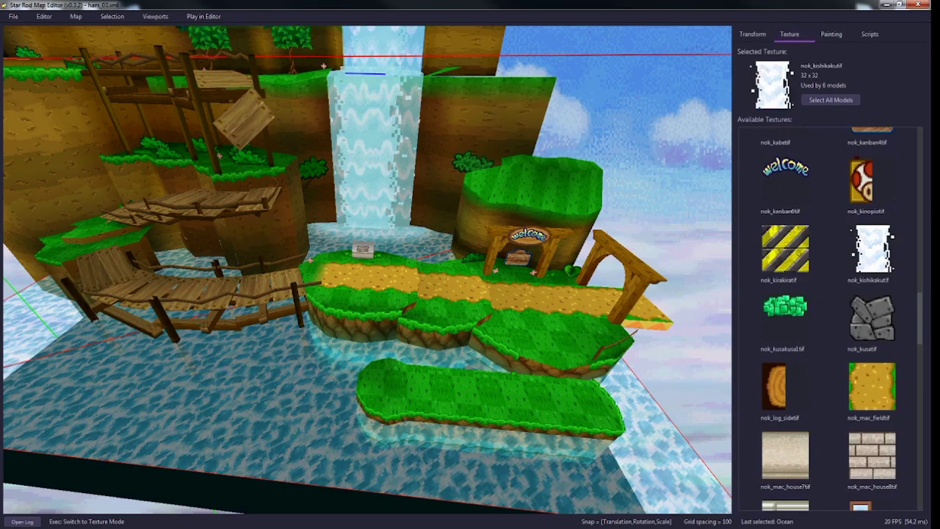
click(872, 387)
click(785, 249)
click(785, 455)
scroll(829, 316, down, 10)
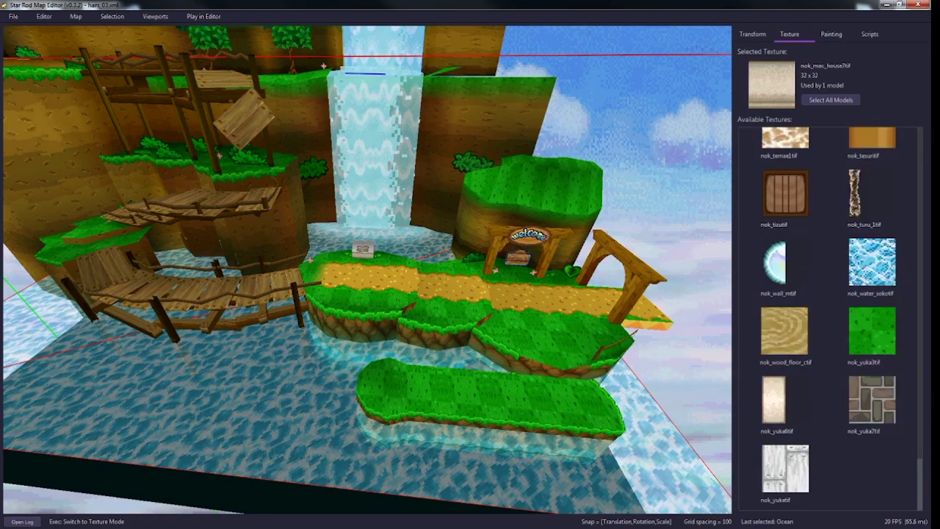
click(872, 262)
scroll(828, 316, up, 10)
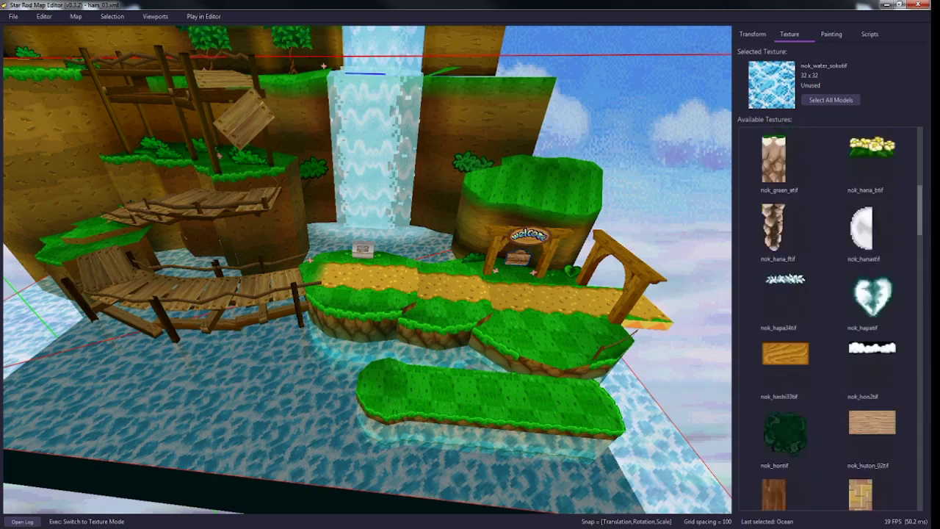
Step: Set the vertex painting view to textured rendering, then return to the texture panner settings and clear the selection
click(831, 34)
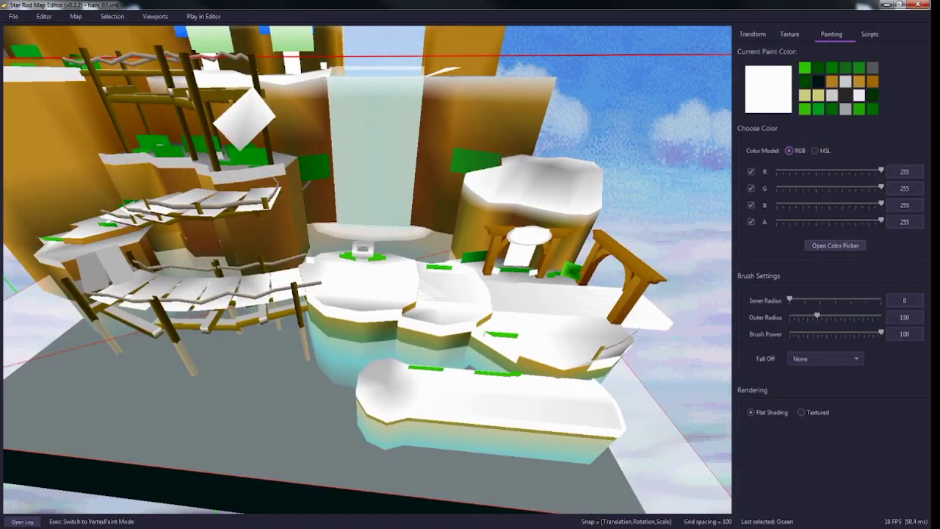
click(802, 413)
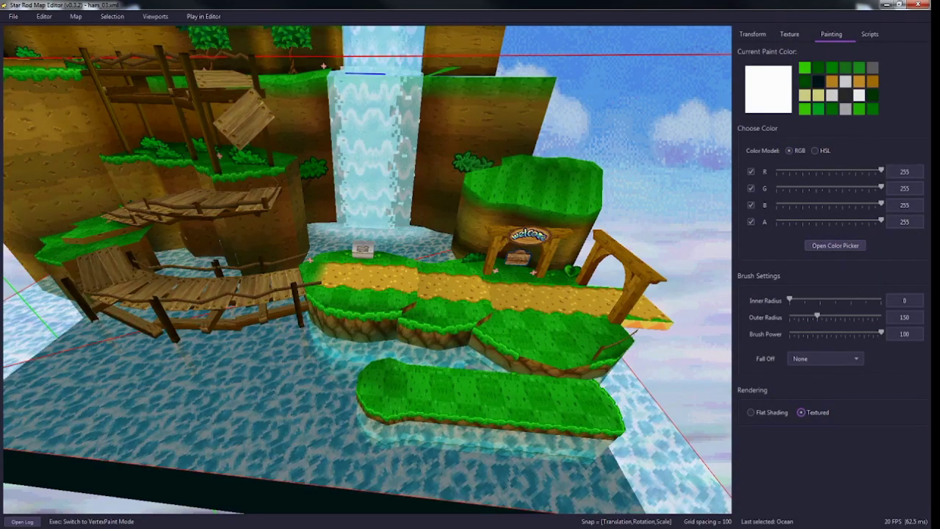
click(870, 35)
key(Escape)
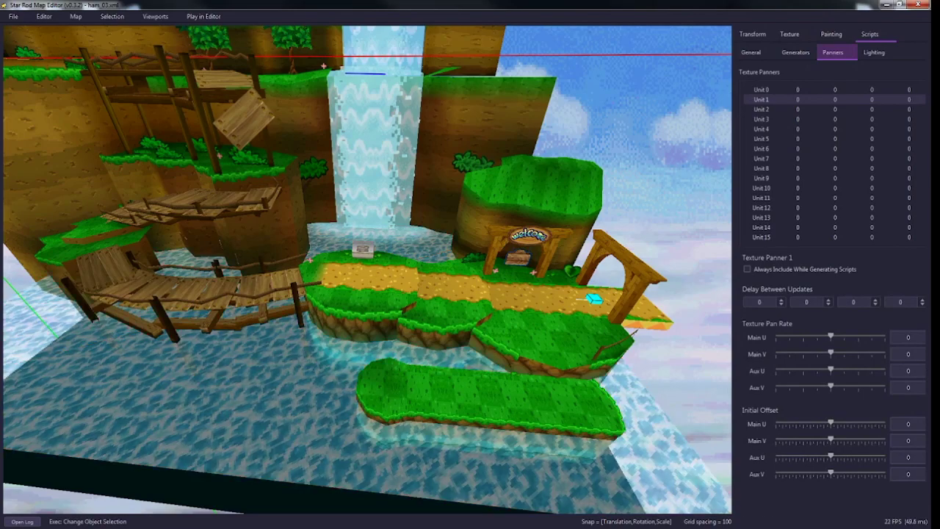
Step: Select the ocean surface and set the Main U pan rate of texture panner 1 to 150
click(294, 397)
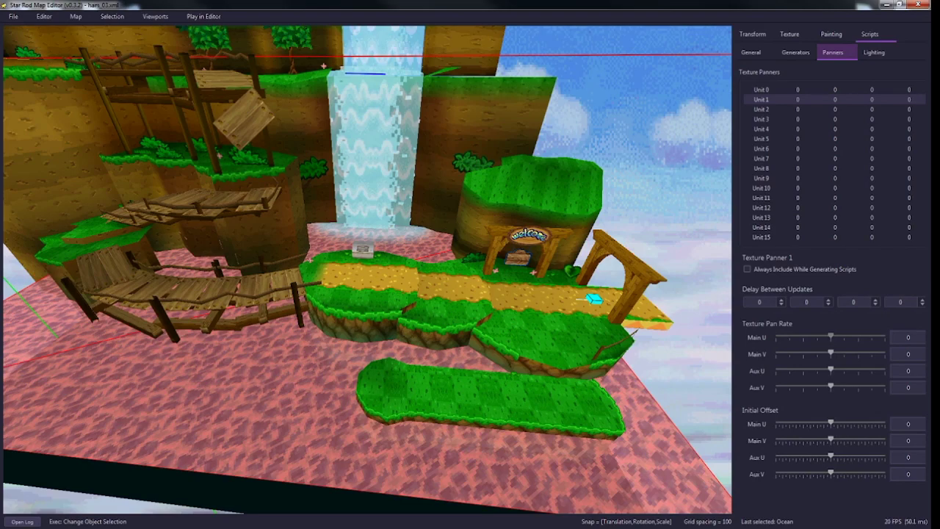
drag(830, 336, 834, 336)
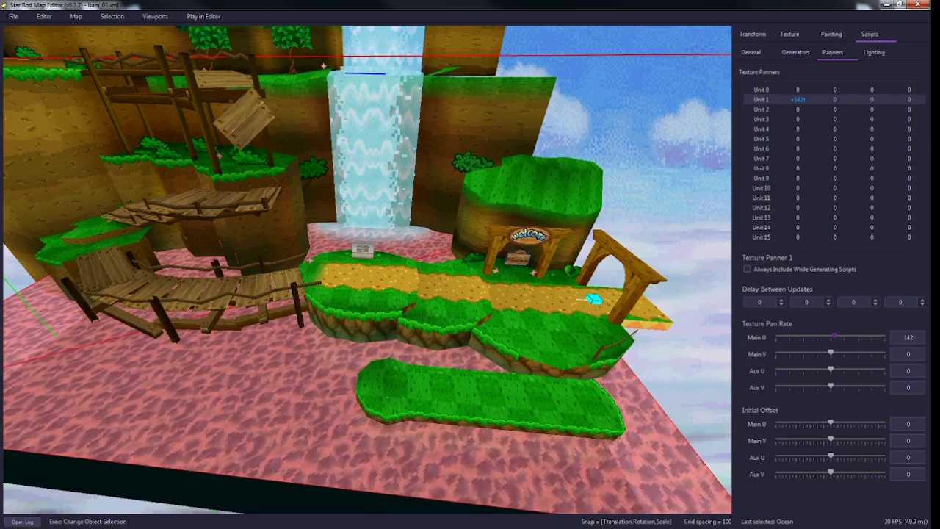
drag(834, 336, 834, 336)
double_click(909, 338)
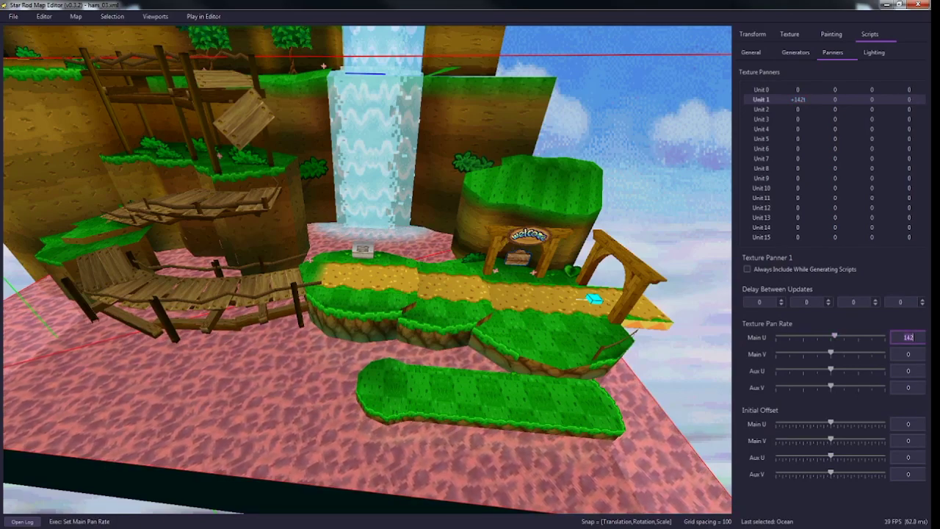
text(15)
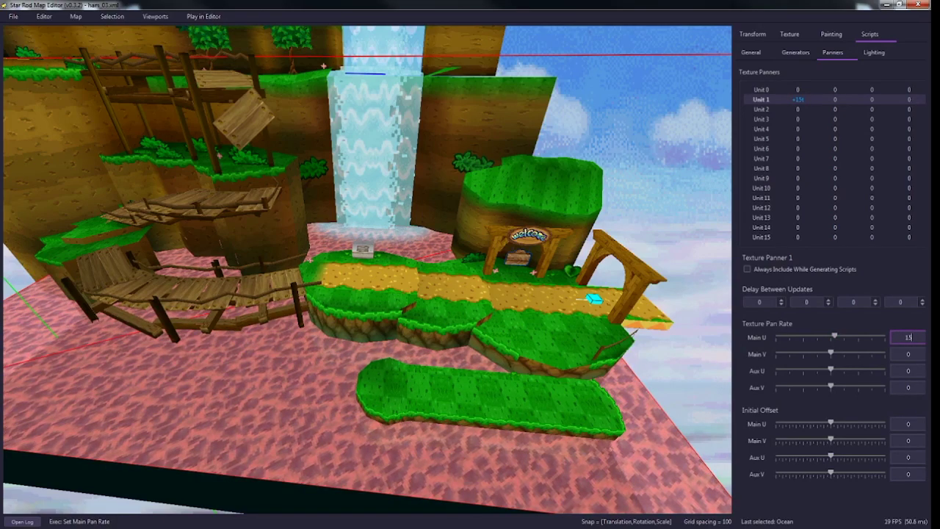
text(0)
key(Tab)
click(661, 220)
Step: Play the map in the editor and walk Mario to the front grass island to view the ocean's texture motion
key(space)
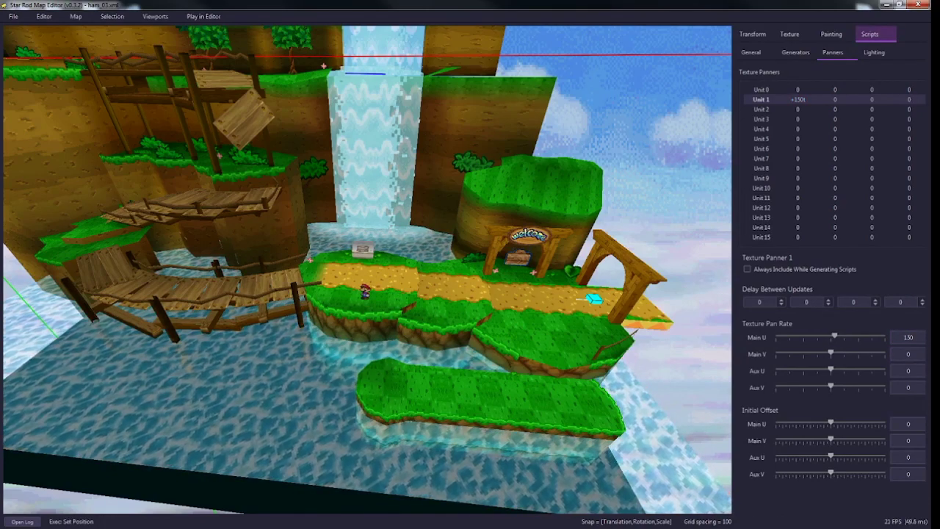
key(p)
key(Left)
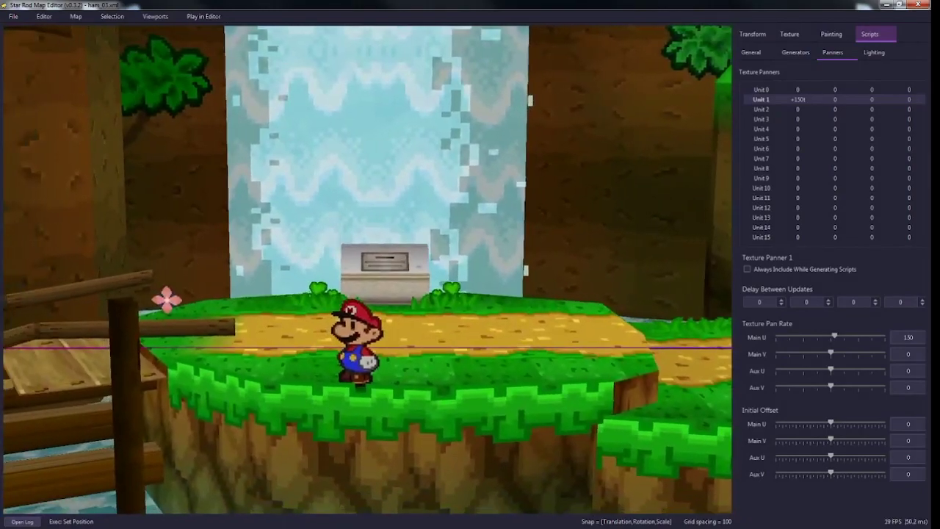
key(Right)
key(Down)
key(Left)
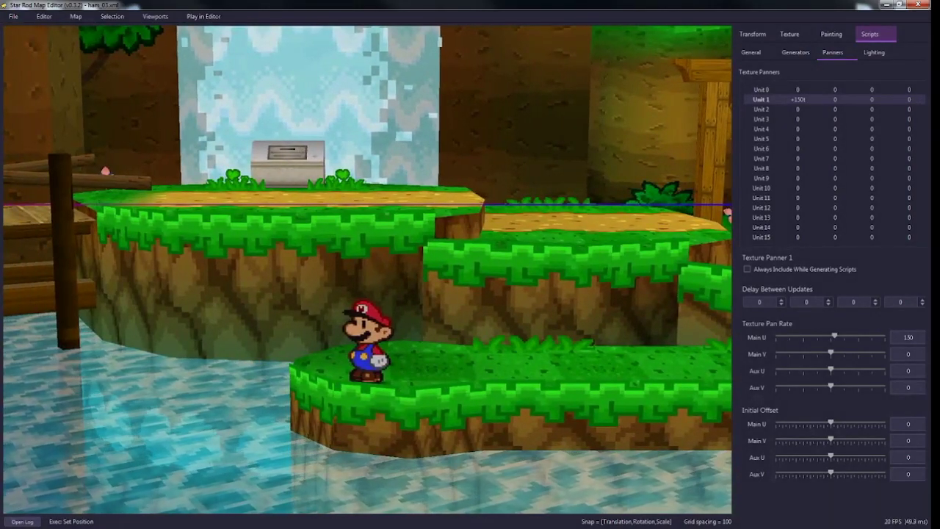
Step: Rotate all of the Ocean model's UV points by -30 degrees in the UV editor
click(147, 429)
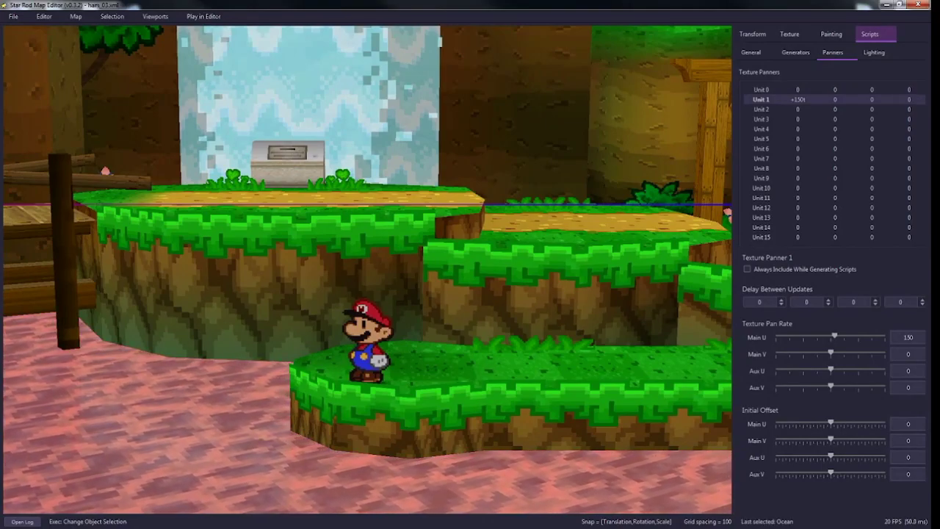
click(754, 34)
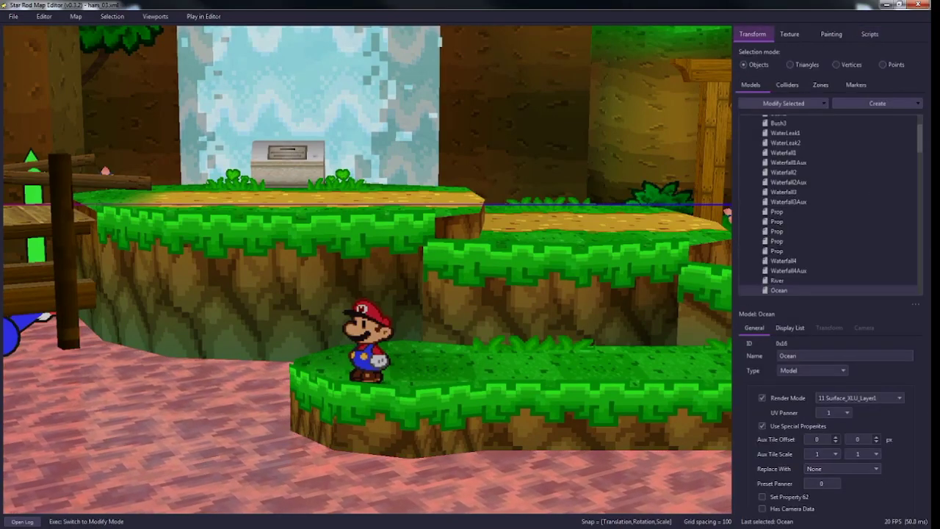
key(u)
scroll(550, 269, down, 5)
key(g)
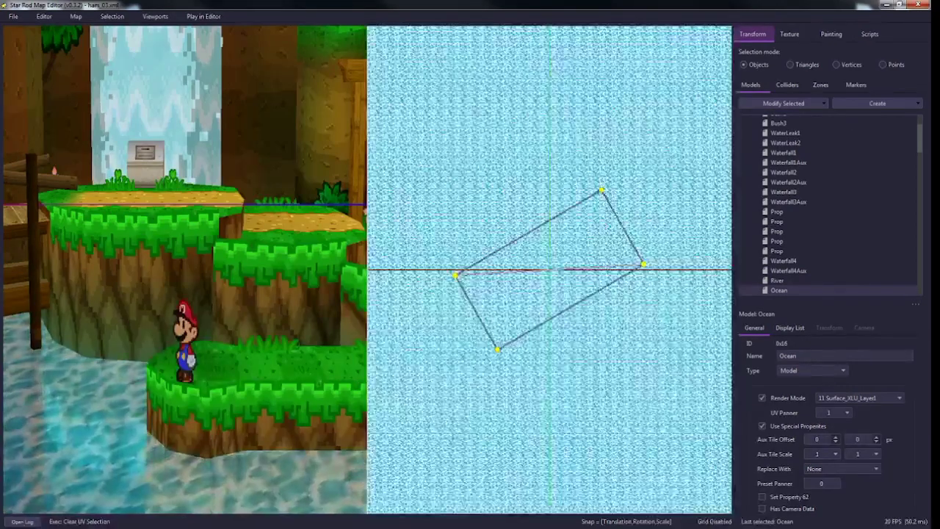
key(ctrl+a)
drag(549, 270, 571, 267)
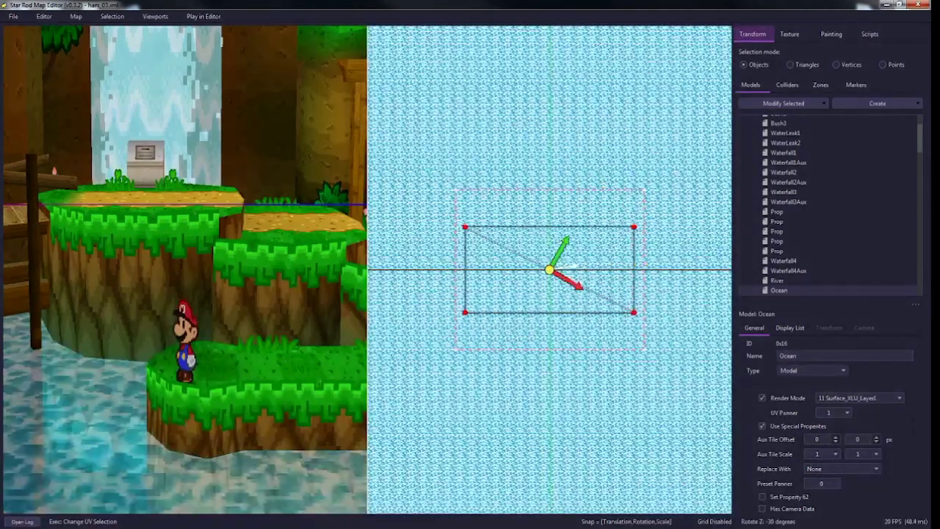
key(Tab)
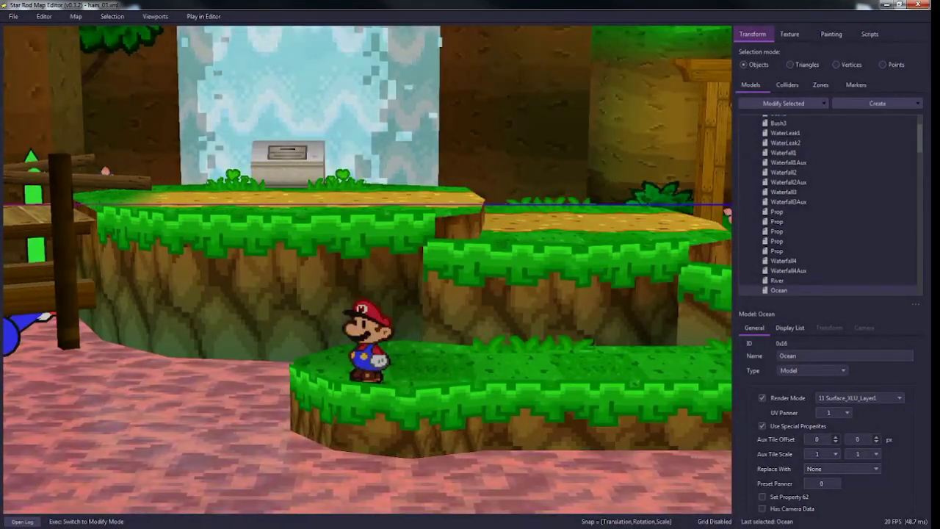
Step: Set the Main V pan rate of texture panner 1 to -150 in the map's script settings
click(874, 33)
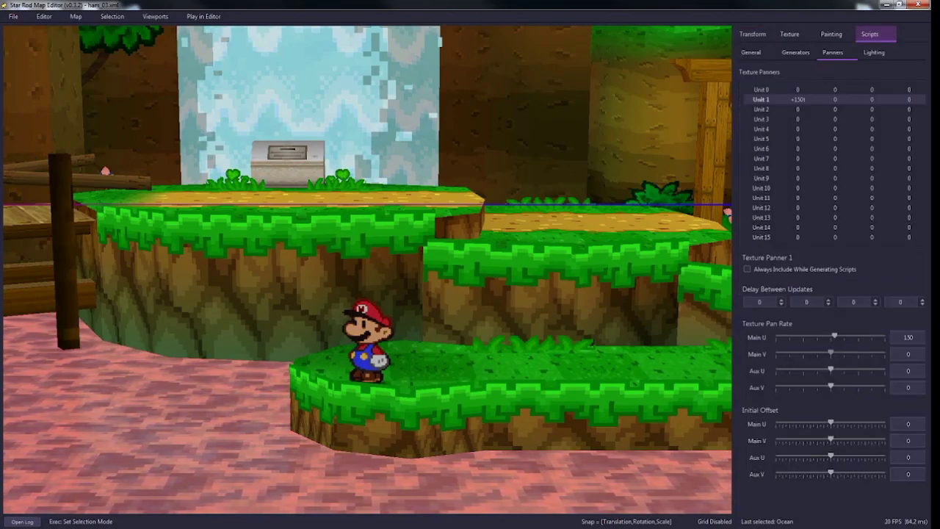
drag(831, 354, 827, 354)
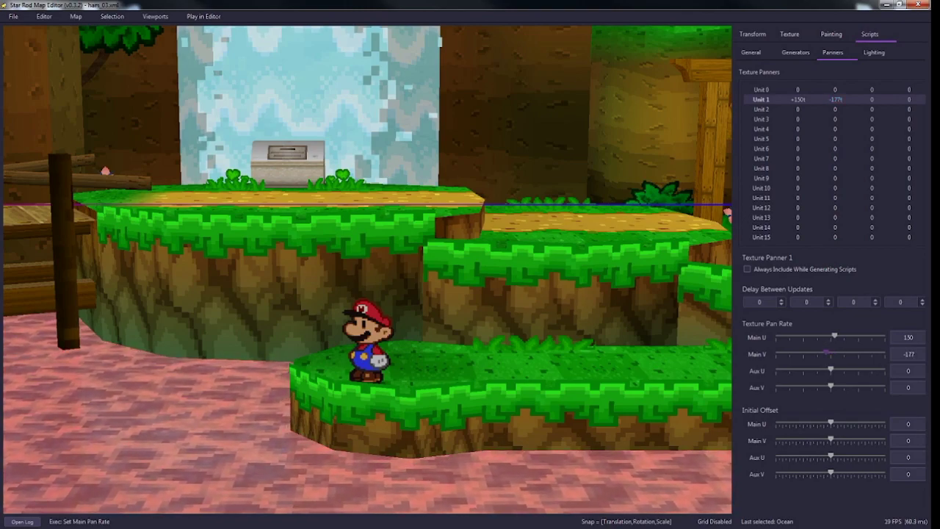
click(916, 354)
key(BackSpace)
key(BackSpace)
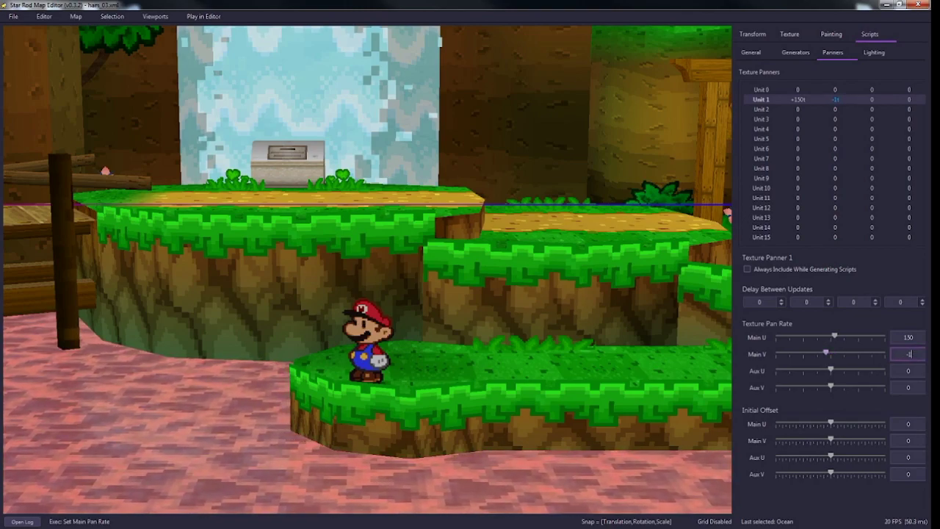
text(50)
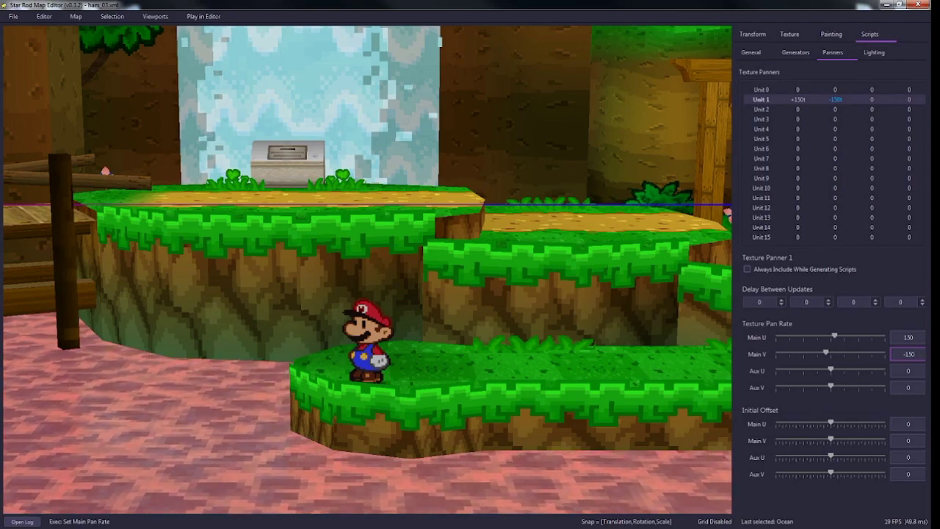
click(908, 371)
click(870, 34)
Step: Deselect the ocean surface and return the perspective view to full size
key(space)
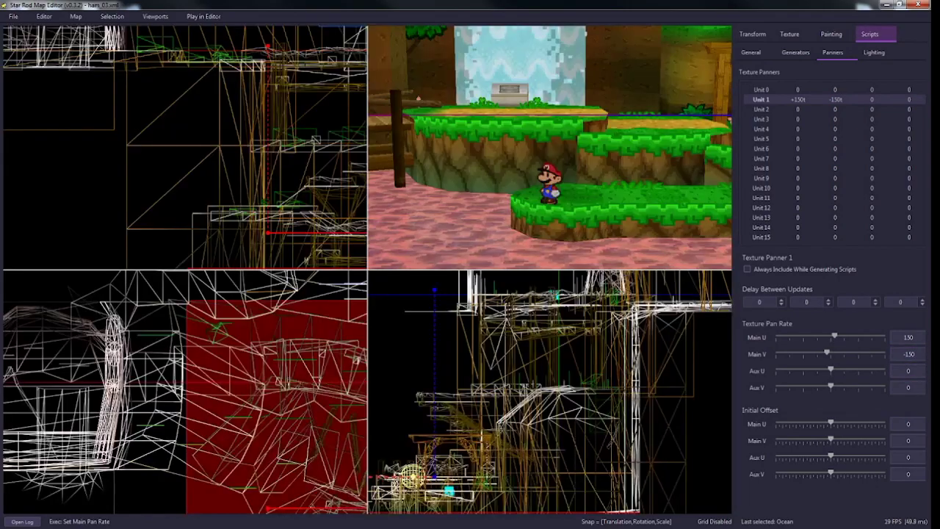
key(Escape)
key(space)
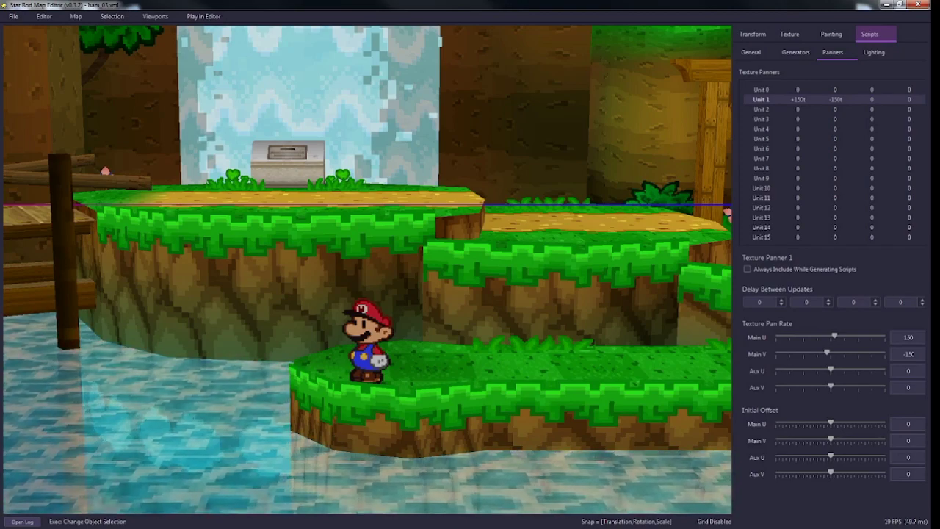
Step: Examine the four Delay Between Updates values of texture panner 1
click(853, 302)
click(761, 302)
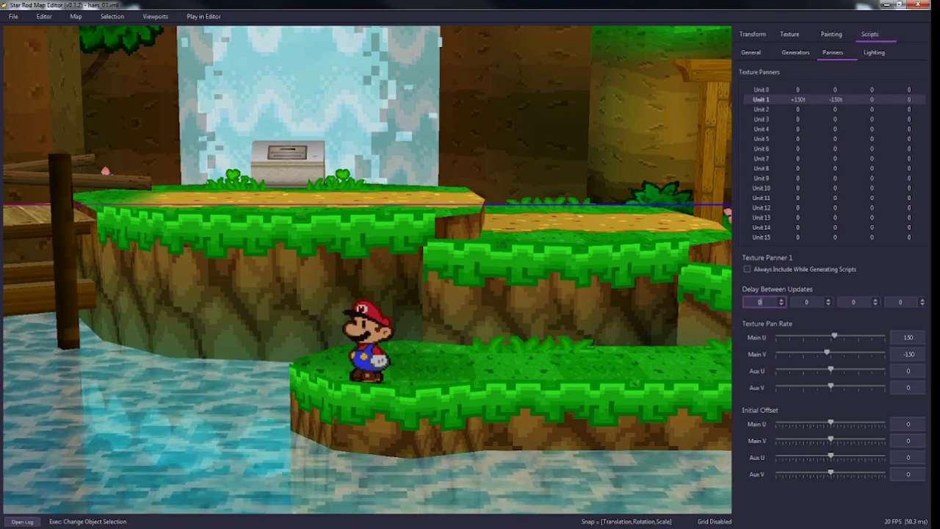
click(807, 301)
click(761, 302)
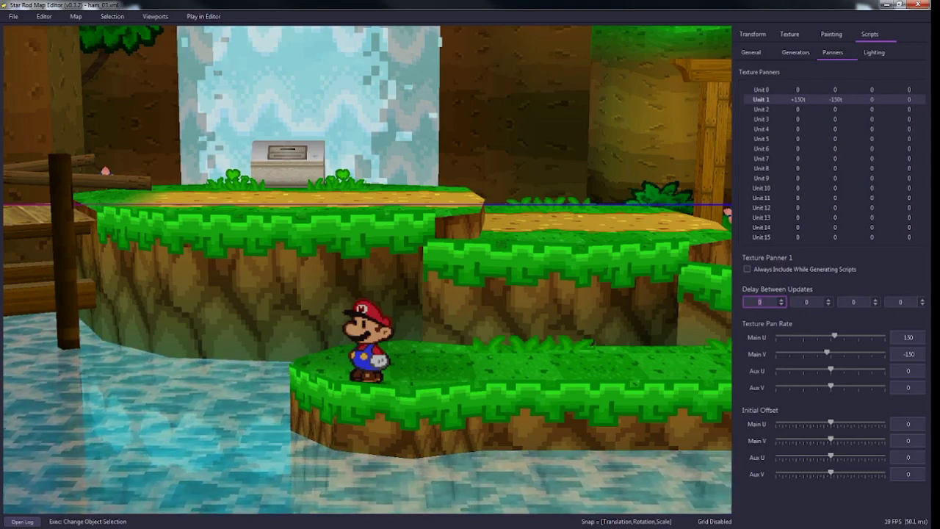
click(807, 302)
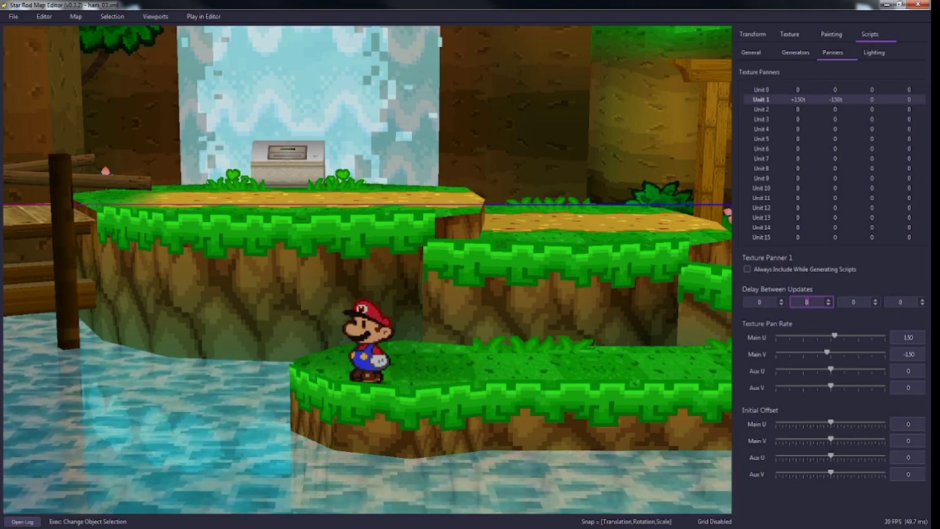
click(854, 302)
click(901, 302)
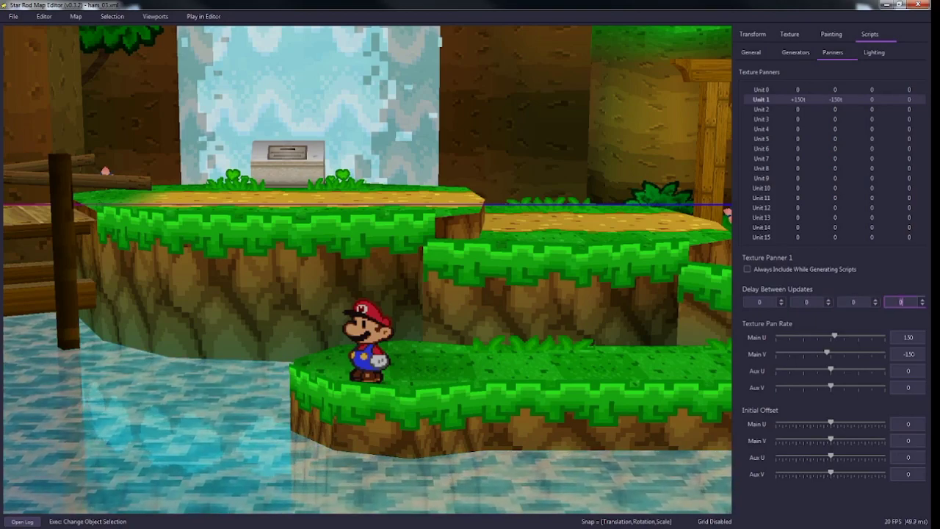
click(853, 301)
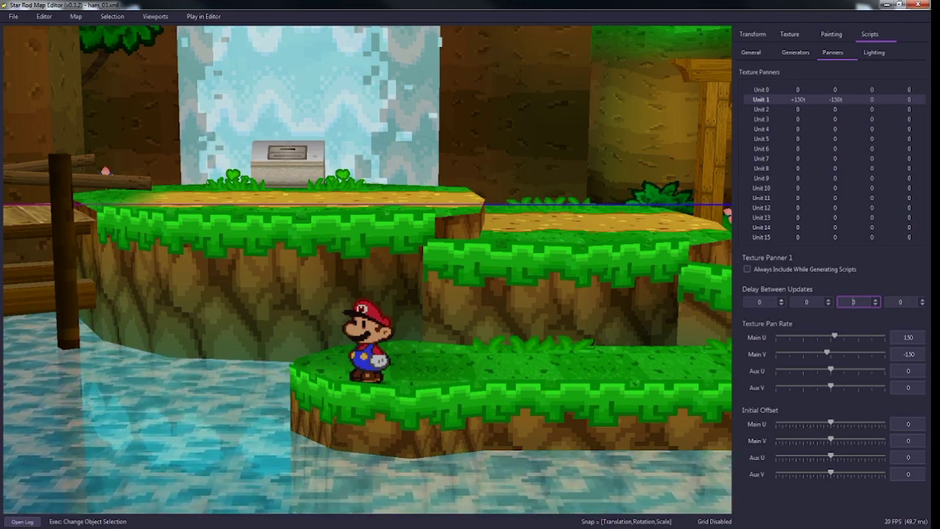
Step: Set the first two Delay Between Updates values of texture panner 1 to 20
click(759, 302)
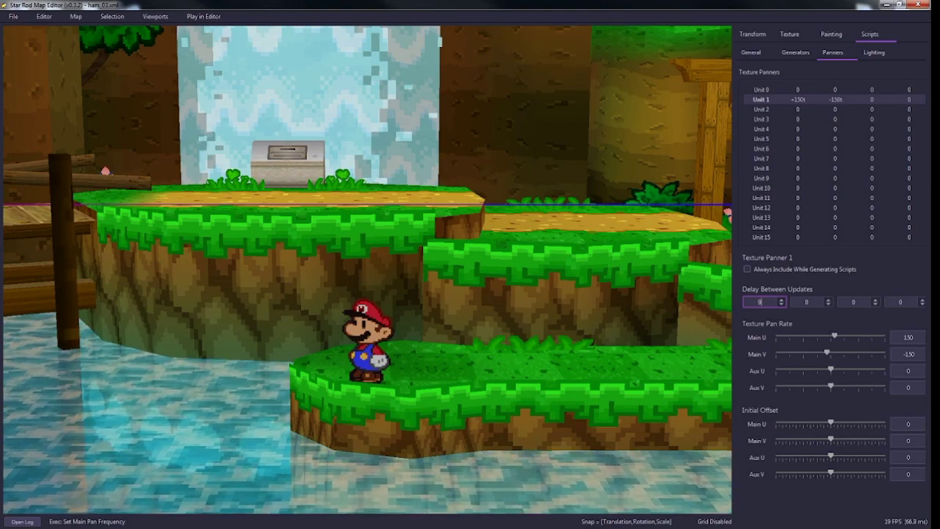
text(0)
key(Tab)
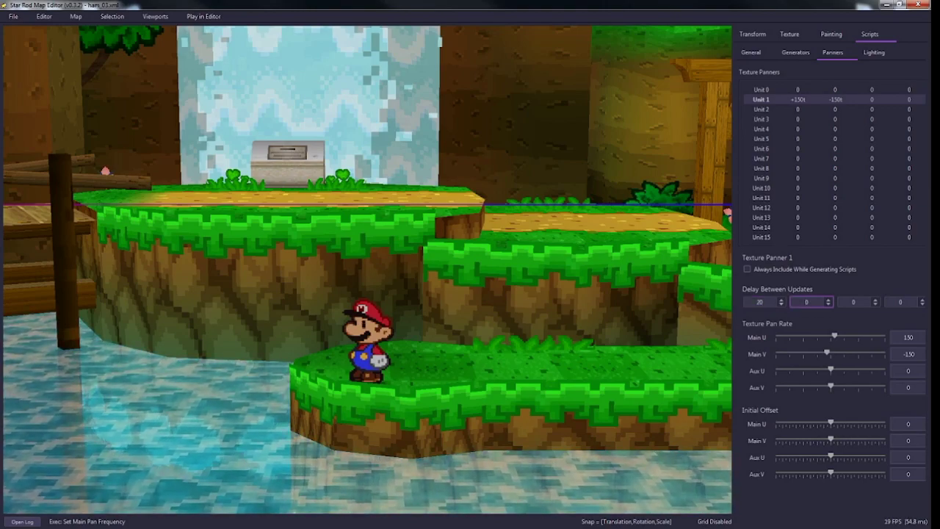
key(shift+Tab)
key(Tab)
text(20)
key(Tab)
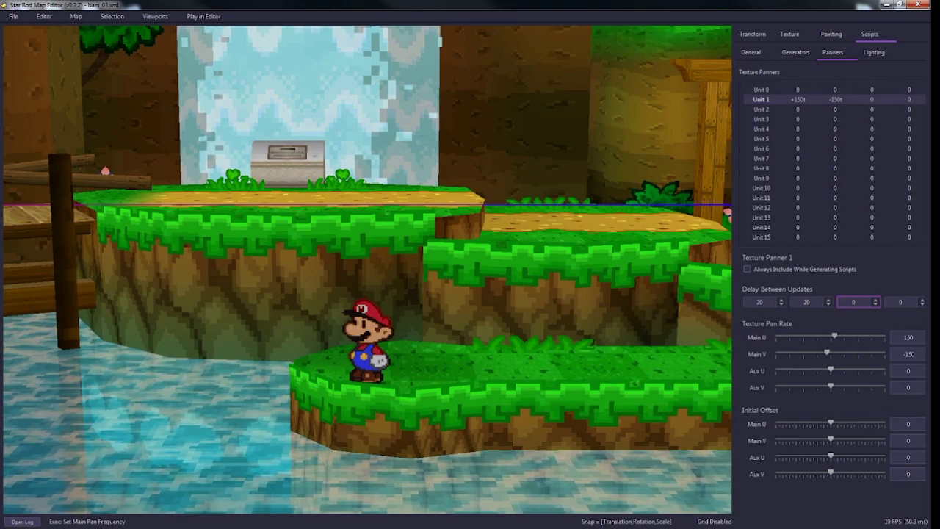
Step: Reset the first two Delay Between Updates values of texture panner 1 to 0
click(759, 302)
double_click(759, 302)
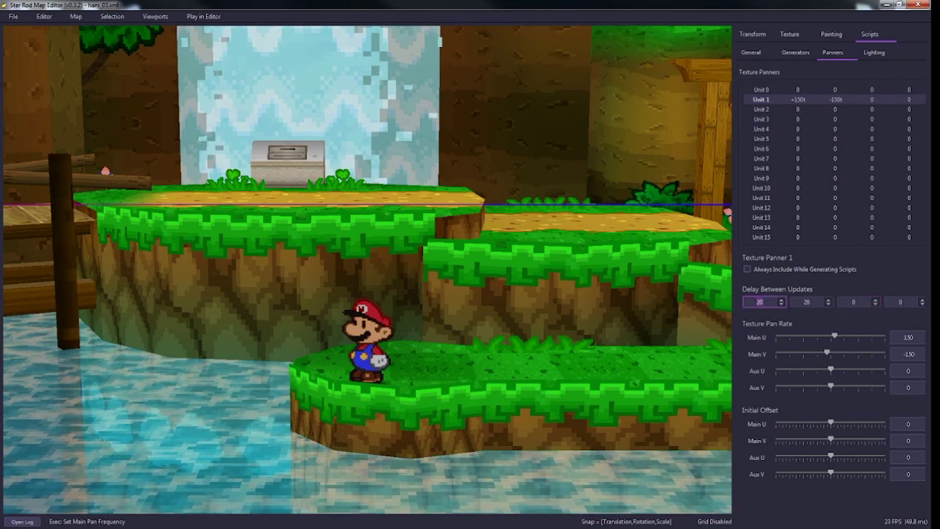
text(0)
key(Tab)
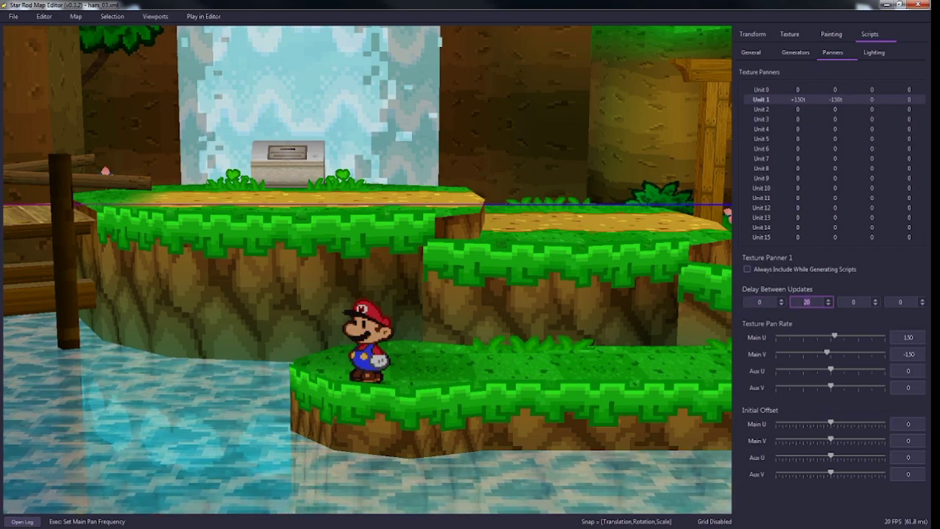
text(0)
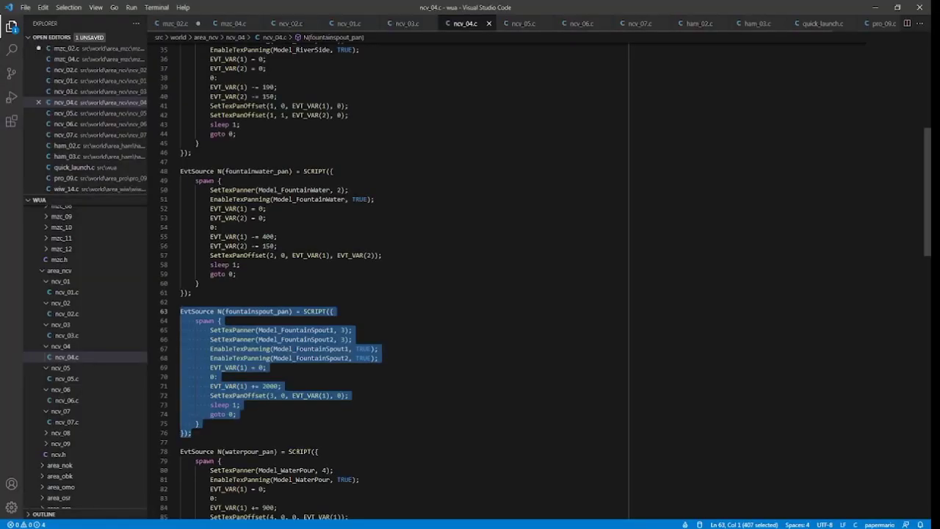
Step: In Visual Studio Code, review the river_pan script in ncv_04.c and compare its pan values with the map editor's panner rates
scroll(397, 279, up, 4)
scroll(397, 279, up, 5)
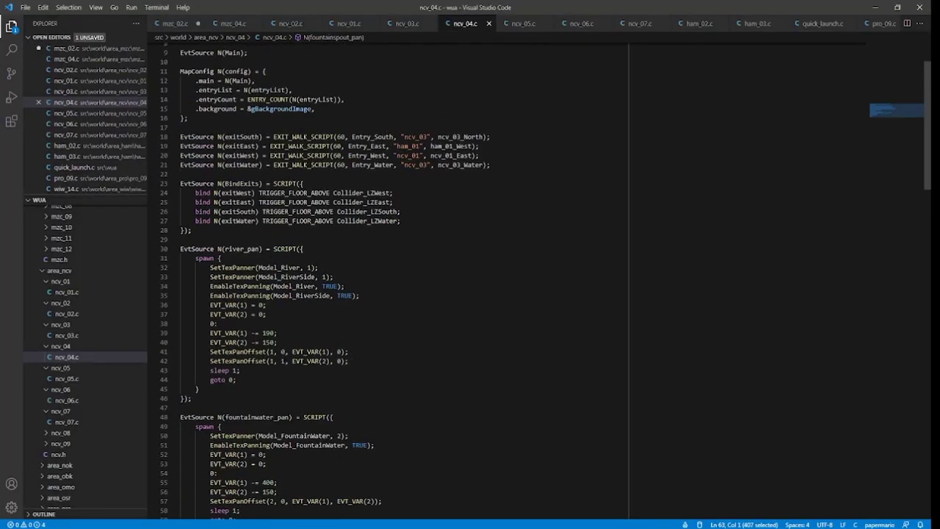
scroll(397, 279, down, 4)
scroll(397, 279, down, 1)
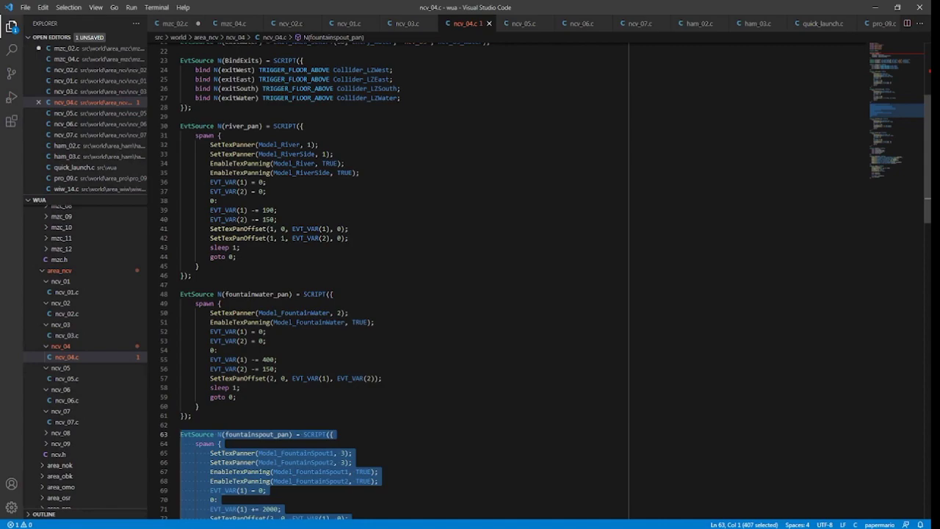
click(271, 210)
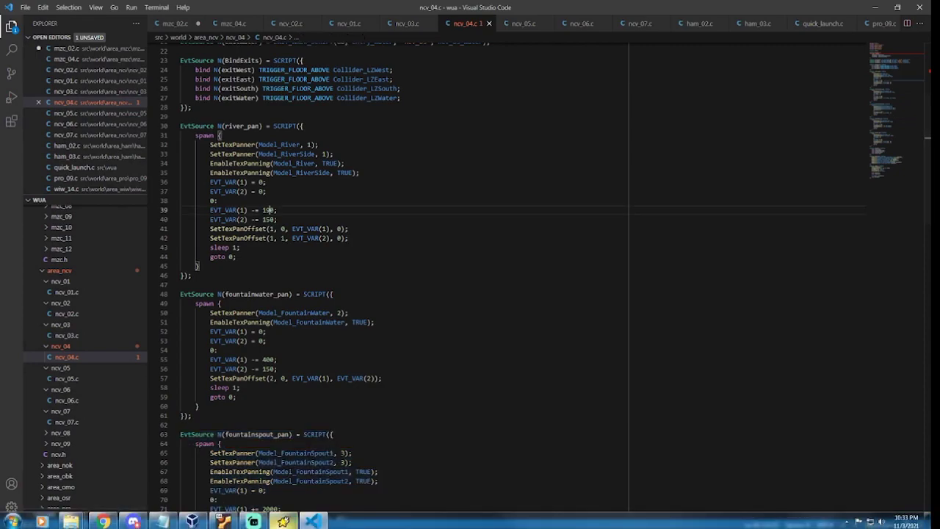
click(284, 521)
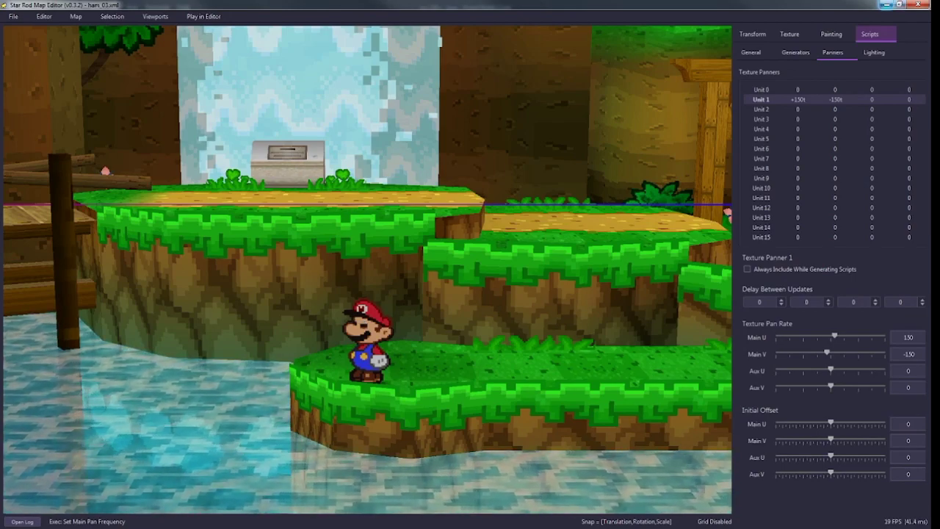
click(886, 4)
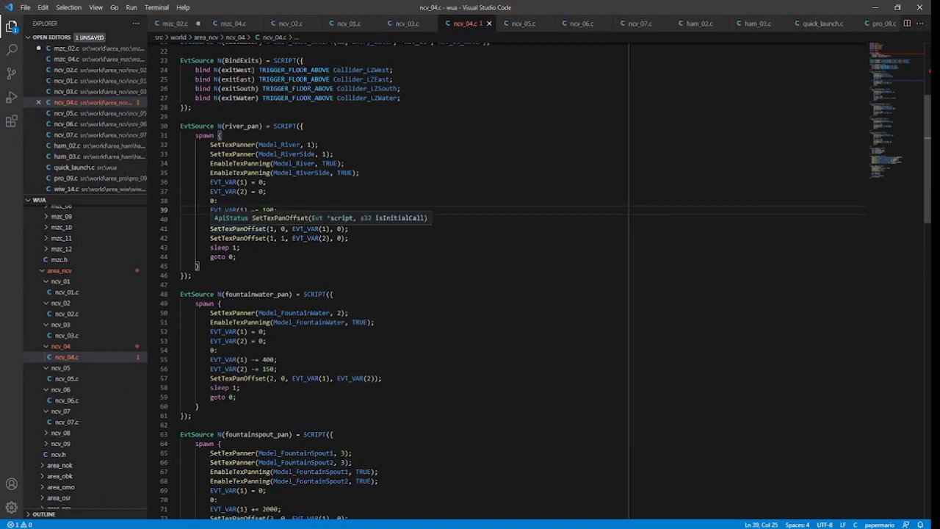
Step: Examine the EVT_VAR decrements, both SetTexPanOffset calls and the loop in the river_pan script
mouse_move(262, 210)
mouse_down()
mouse_move(277, 210)
mouse_move(270, 220)
mouse_up()
click(277, 219)
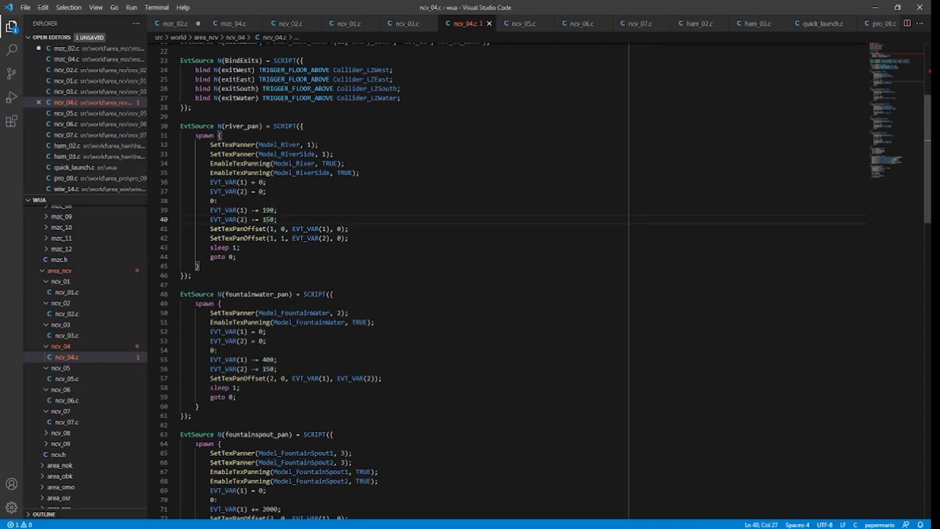
click(277, 210)
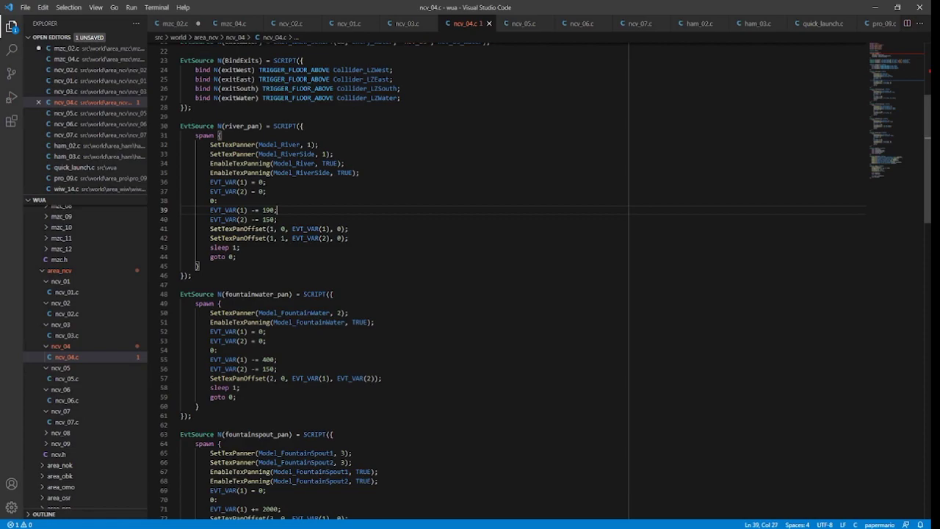
click(277, 219)
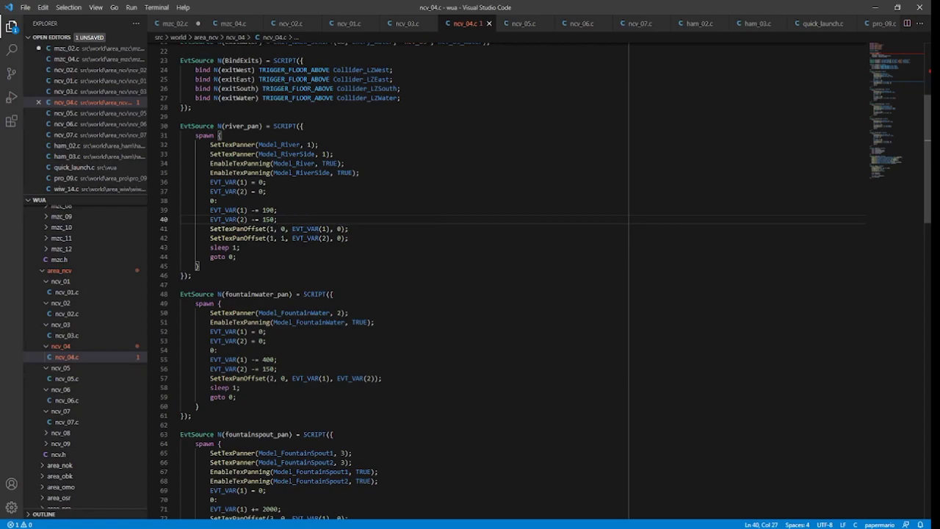
drag(210, 237, 349, 239)
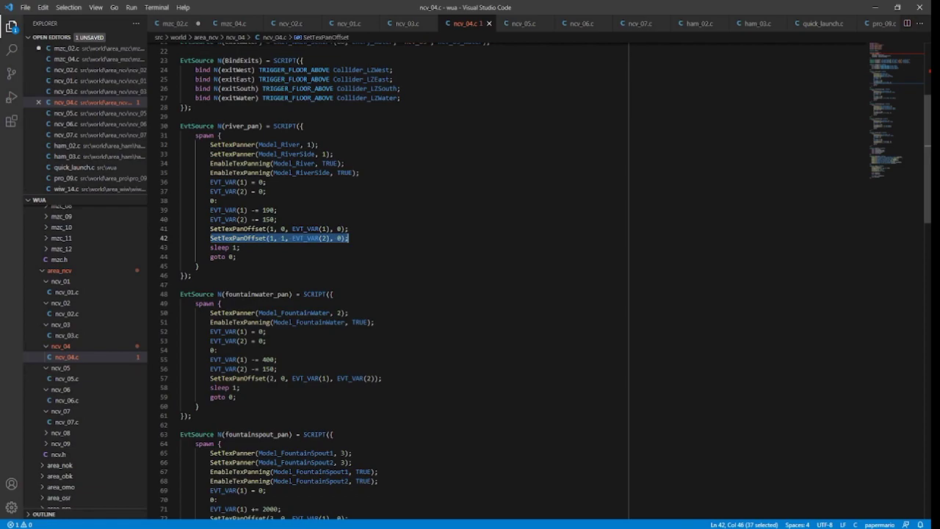
click(281, 238)
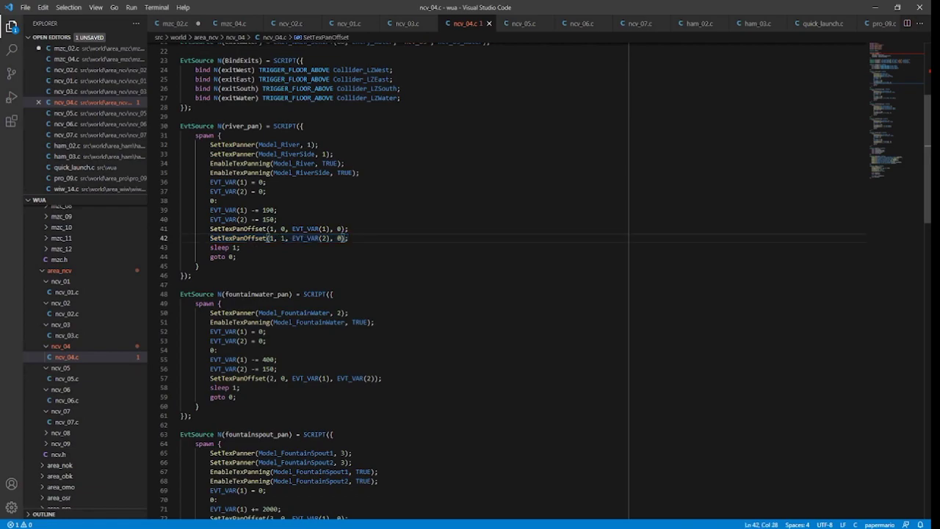
drag(281, 238, 285, 238)
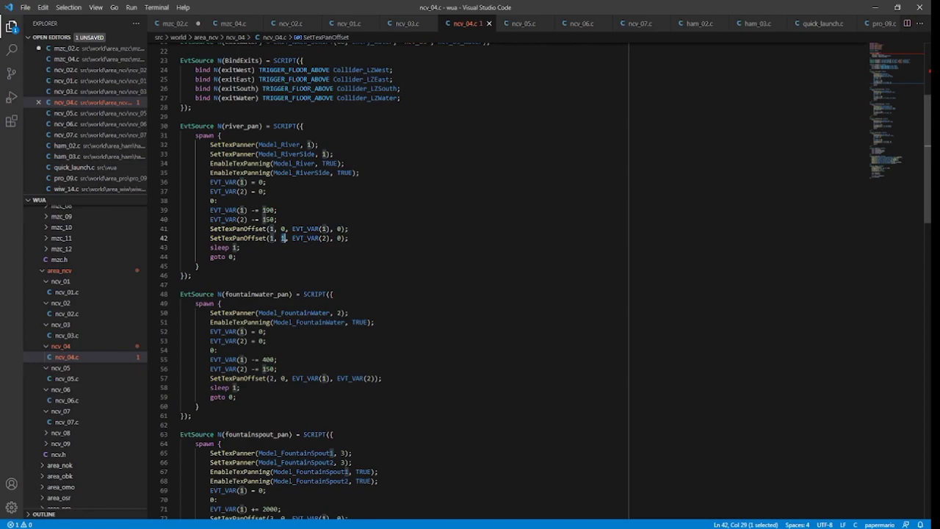
drag(210, 229, 348, 228)
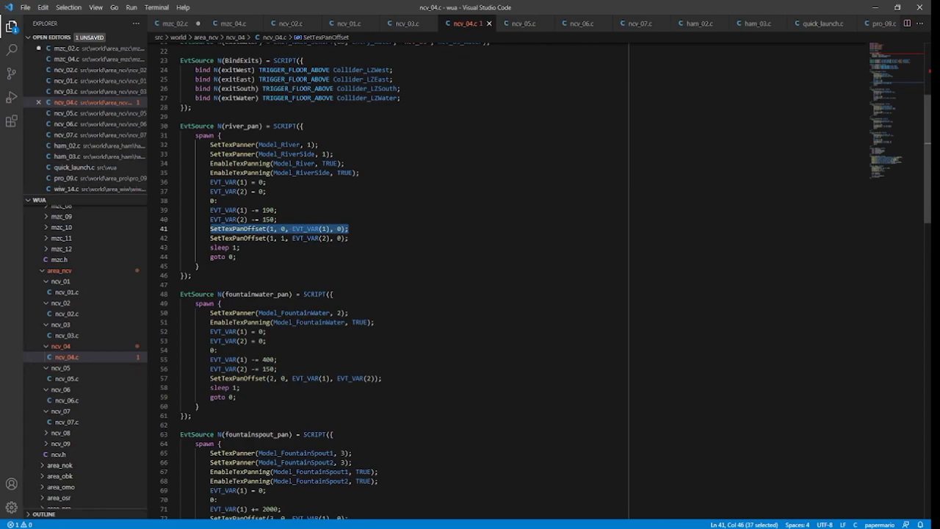
click(237, 257)
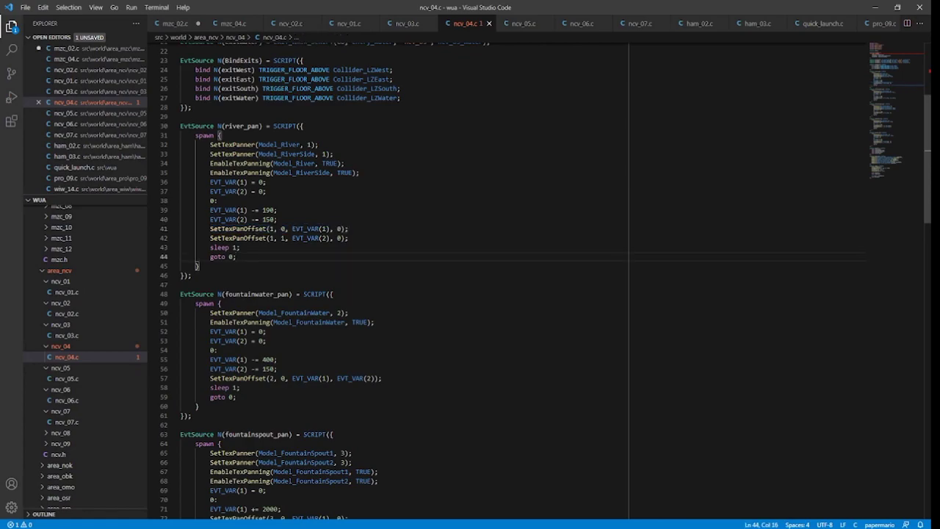
scroll(545, 281, up, 1)
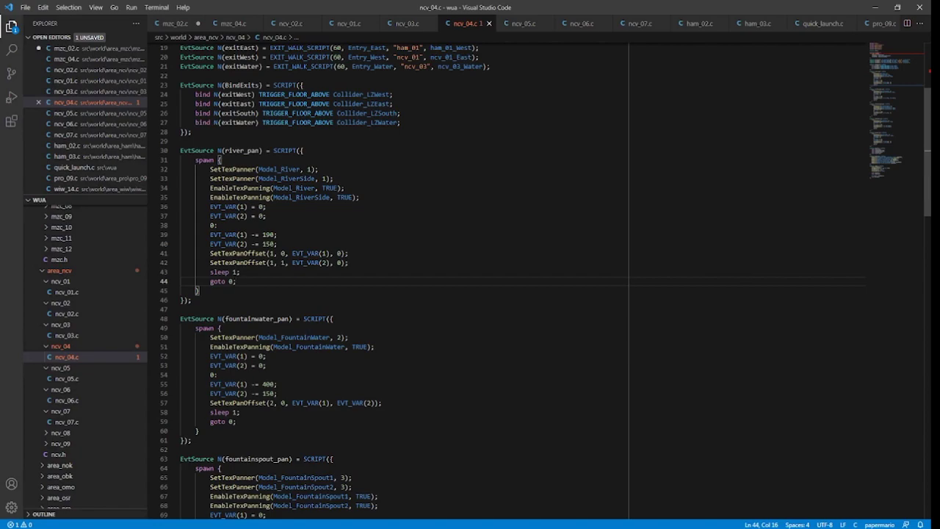
Step: Check the Ocean model in the map editor, then return to the code's SetTexPanner call for Model_River
mouse_move(284, 521)
click(284, 522)
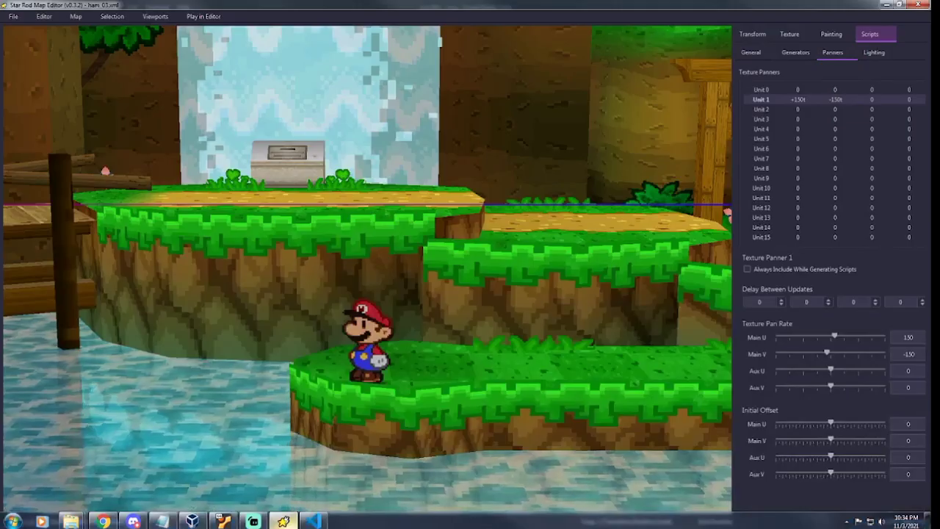
click(752, 35)
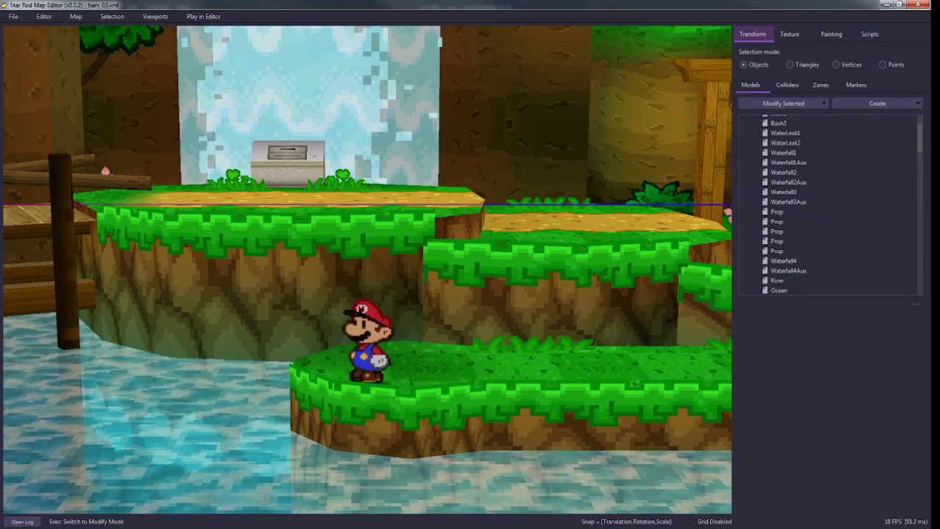
click(778, 290)
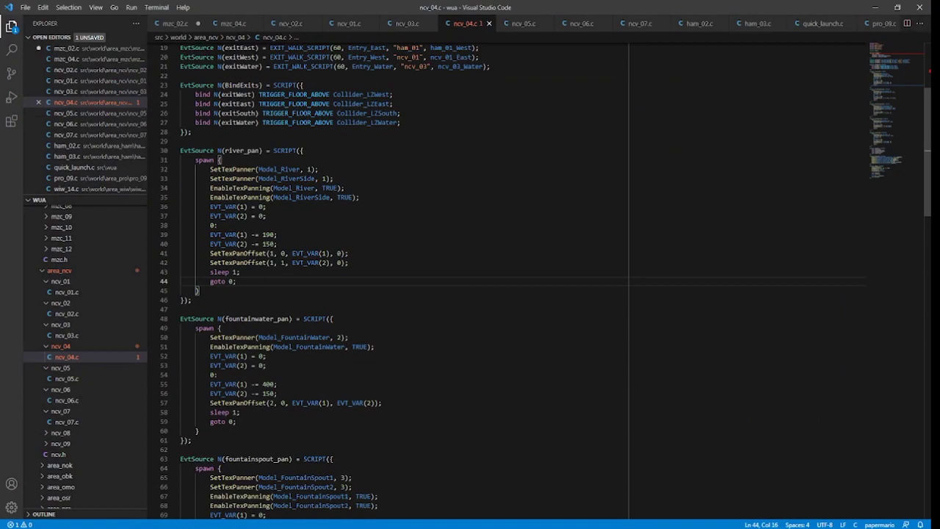
click(310, 169)
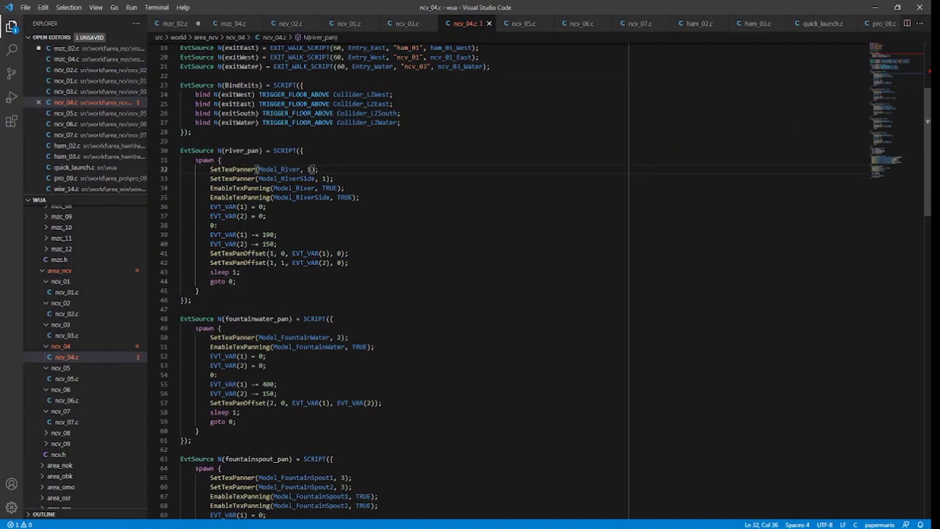
Step: Switch to the Star Rod map editor and check its script settings
mouse_move(257, 523)
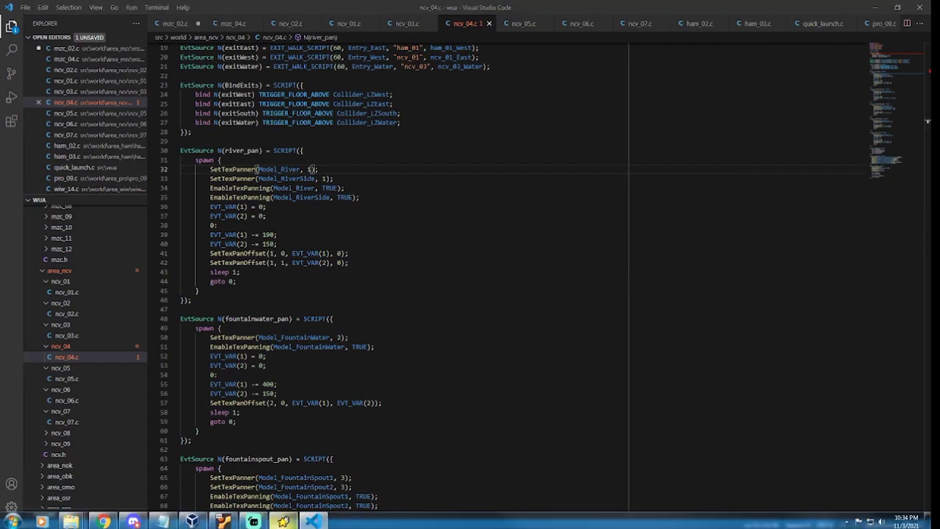
click(284, 521)
click(870, 34)
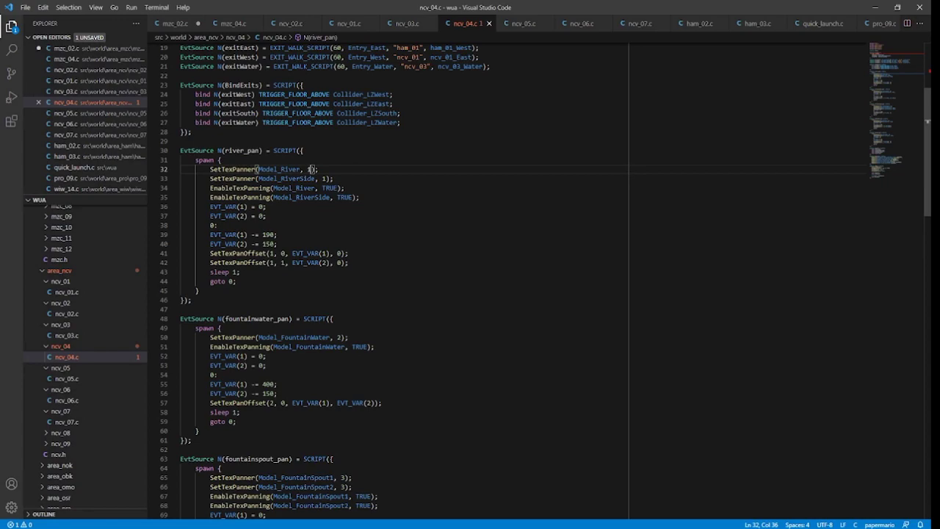
Step: Review the fountainwater_pan, fountainspout_pan, waterpour_pan and cooler_pan scripts in ncv_04.c in Visual Studio Code
scroll(545, 280, down, 1)
scroll(545, 281, down, 1)
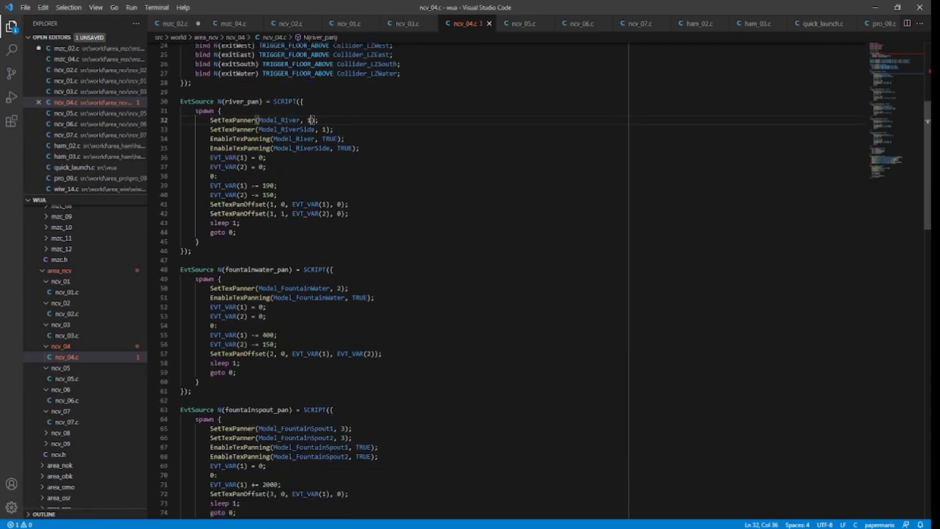
scroll(546, 280, down, 3)
scroll(545, 280, down, 11)
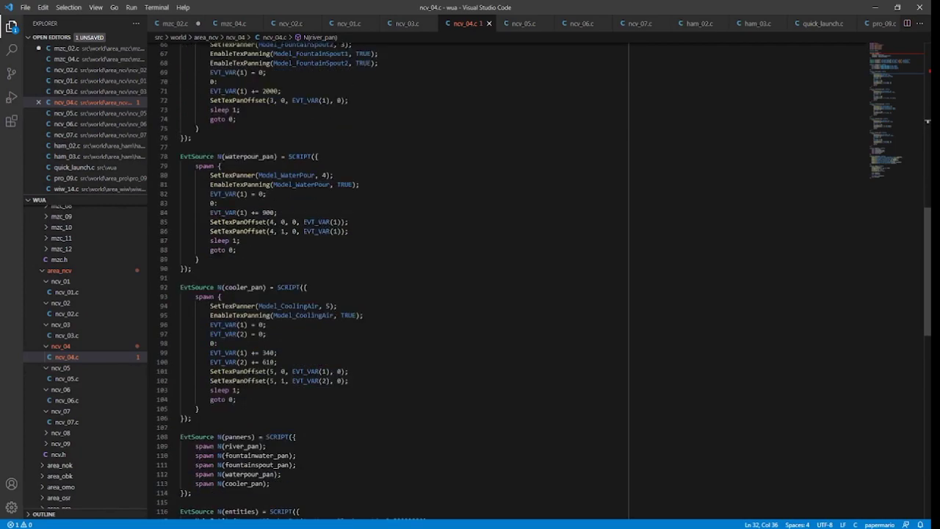
scroll(389, 281, up, 5)
scroll(545, 281, up, 13)
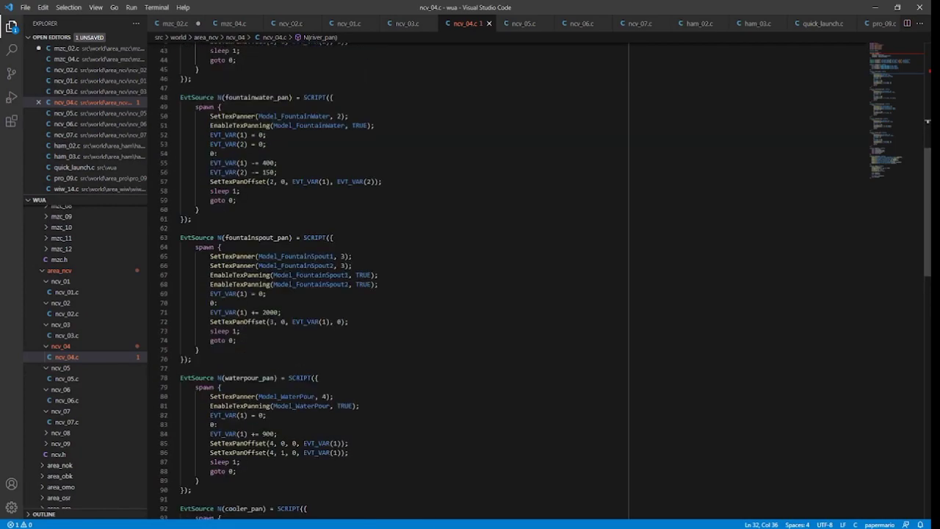
scroll(545, 280, down, 2)
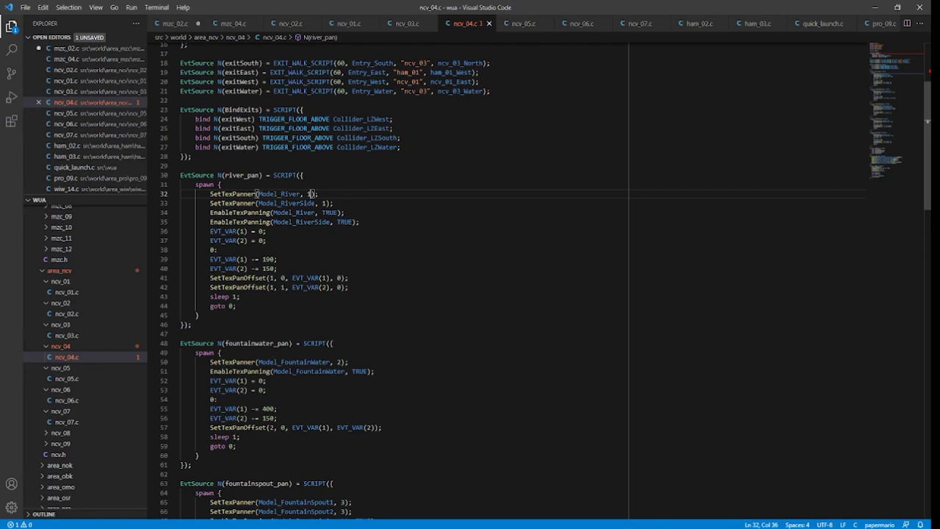
Step: Examine the panner number in SetTexPanner, the SetTexPanOffset arguments and the EnableTexPanning call for Model_River
key(Left)
key(shift+Left)
key(shift+Left)
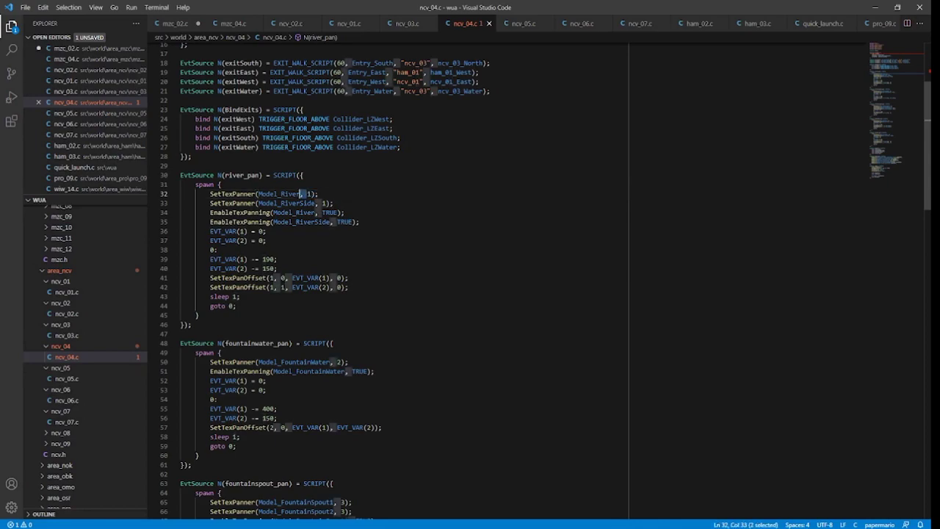
drag(262, 279, 274, 279)
drag(307, 194, 315, 194)
key(End)
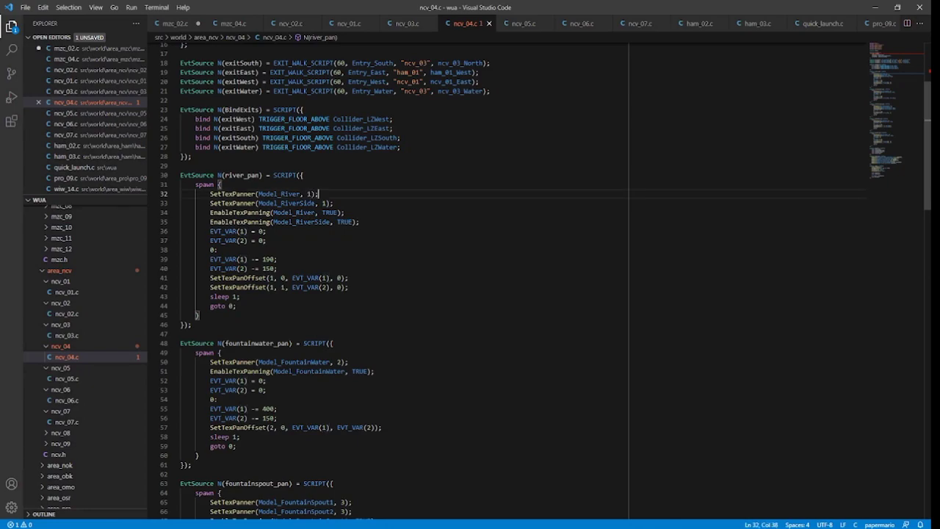
key(Down)
key(Down)
key(Home)
key(shift+End)
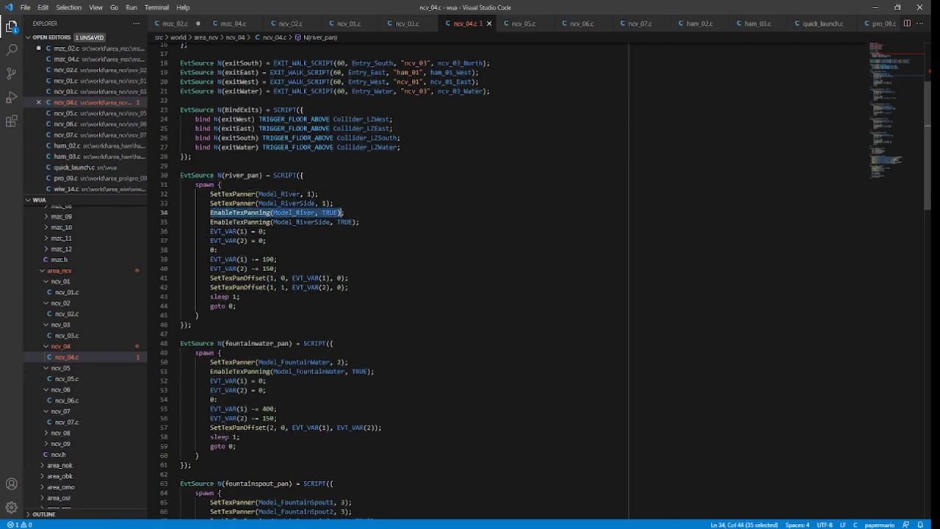
Step: Look over the fountainwater_pan and fountainspout_pan scripts that follow river_pan
click(346, 213)
scroll(346, 212, down, 2)
key(ctrl+Down)
key(ctrl+Down)
key(ctrl+Down)
key(ctrl+Down)
key(ctrl+Down)
key(ctrl+Down)
key(ctrl+Down)
key(ctrl+Down)
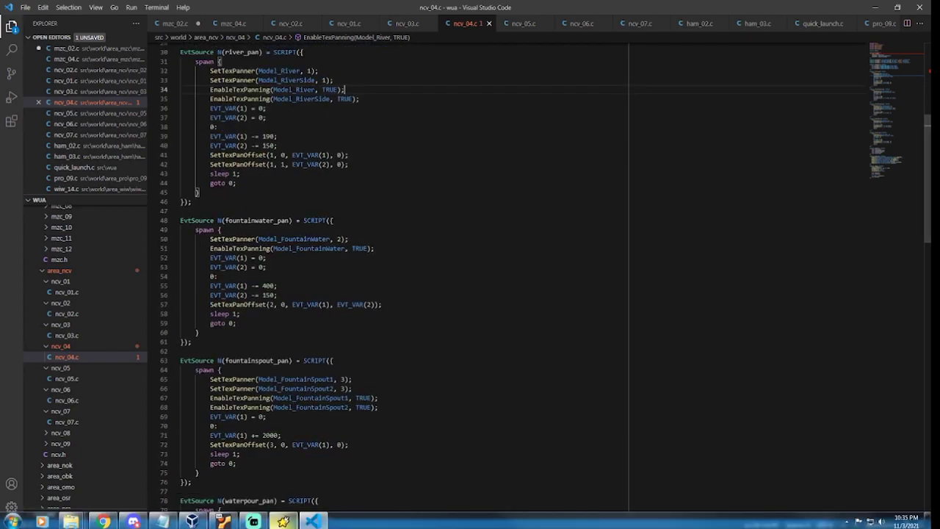
Step: Switch to the map editor and inspect the panning ocean surface up close and from afar, with the Ocean model deselected
click(284, 521)
click(284, 522)
click(284, 521)
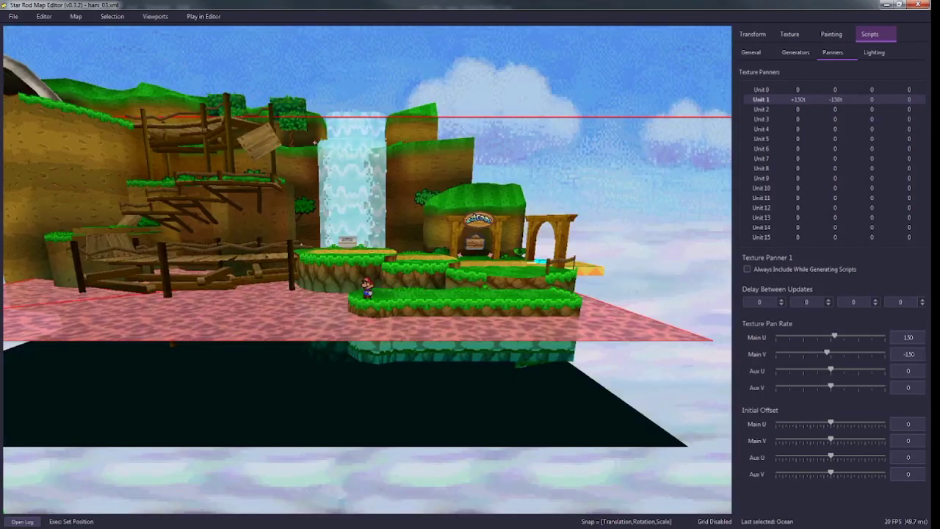
key(w)
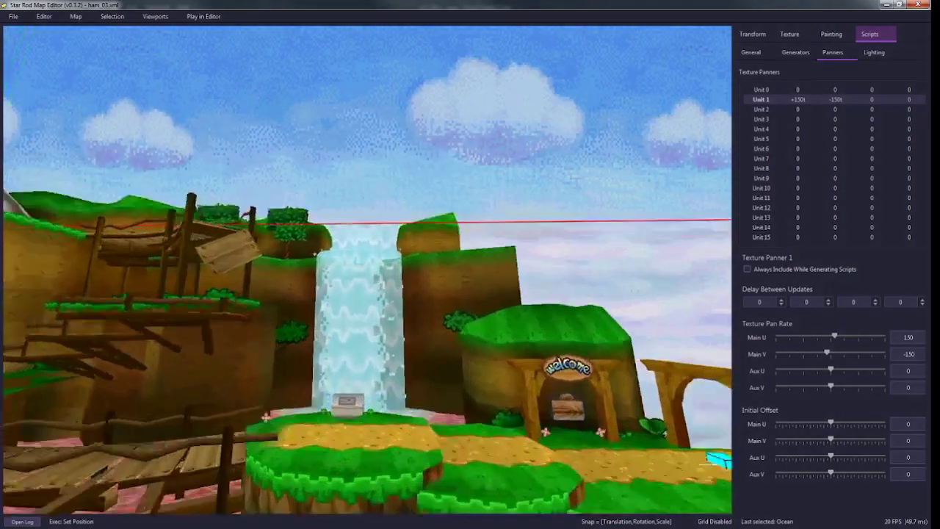
key(s)
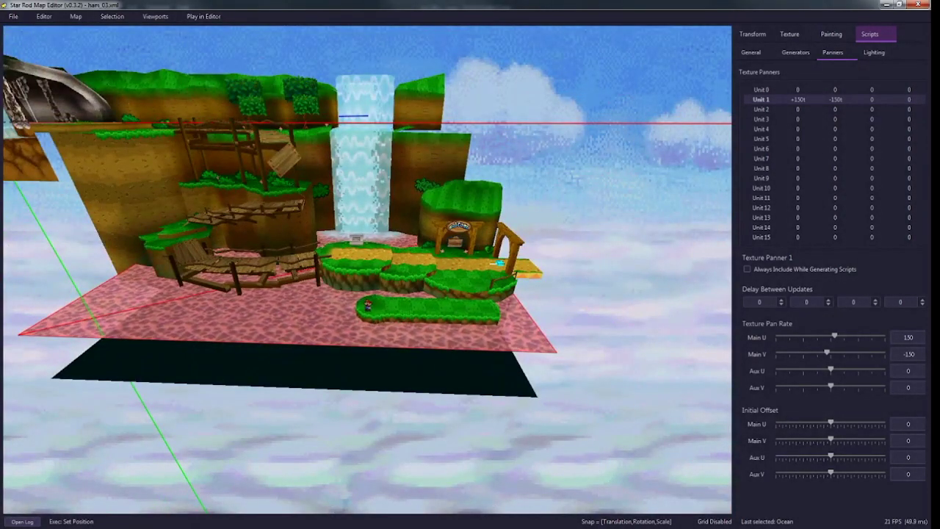
key(Escape)
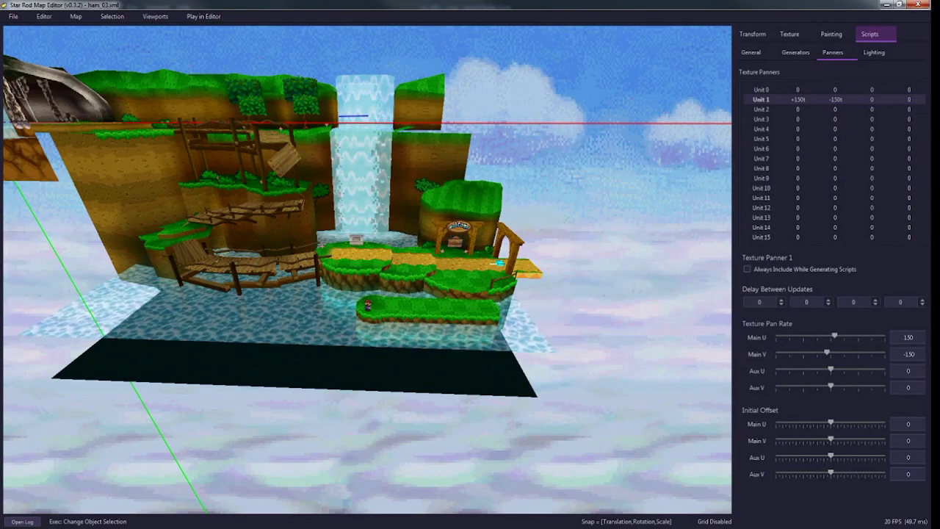
key(w)
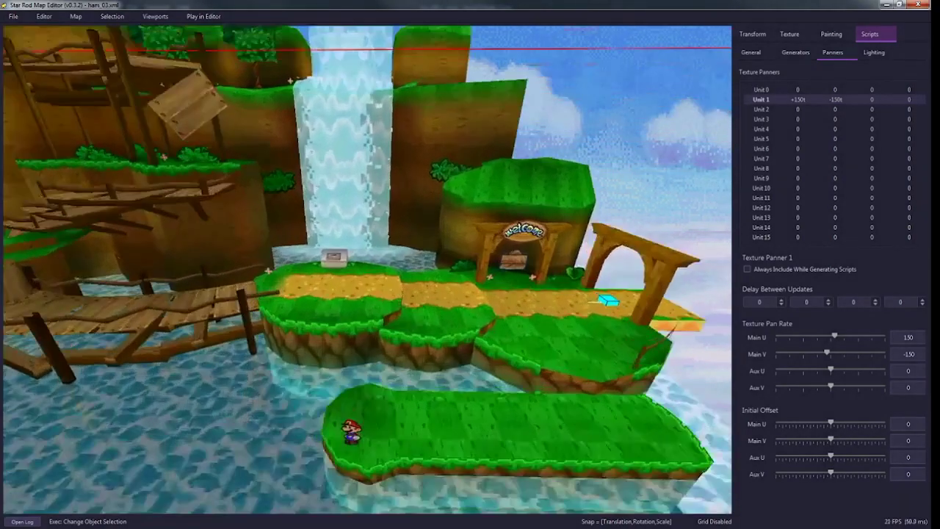
key(s)
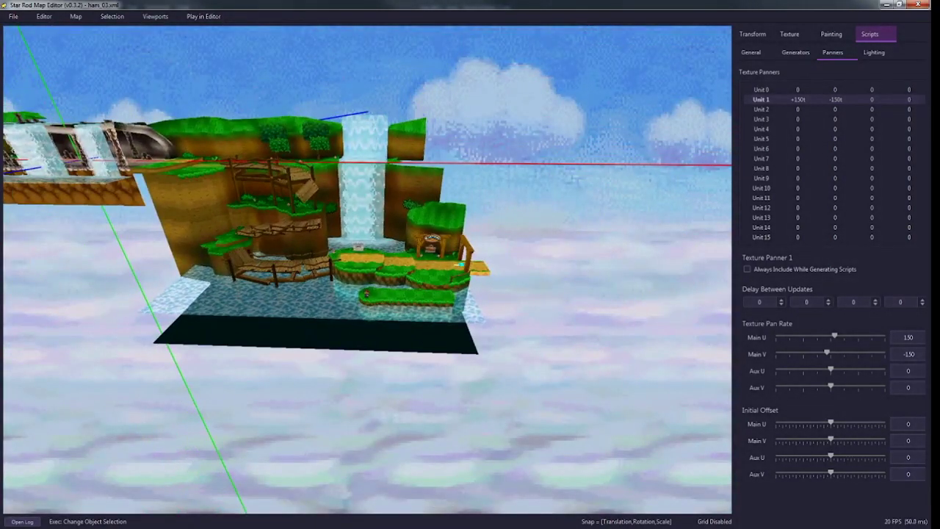
key(w)
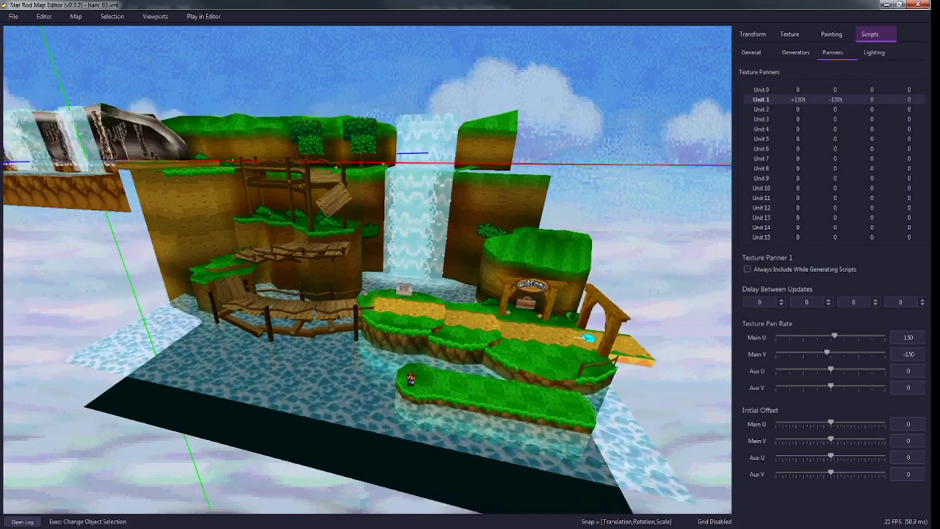
key(w)
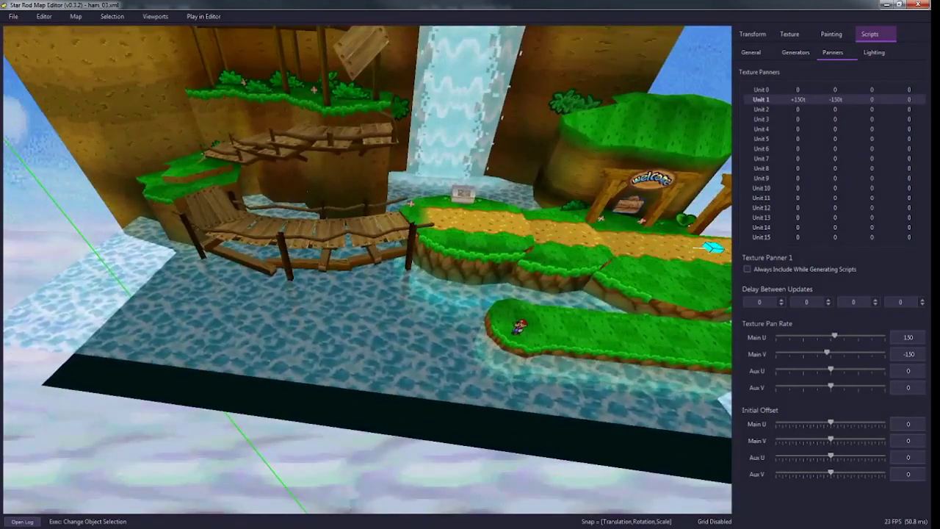
click(368, 324)
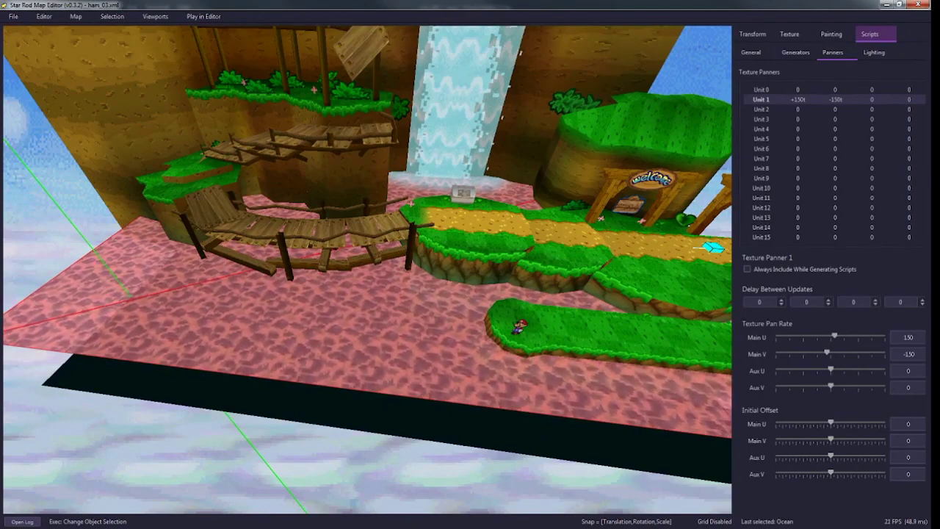
key(Escape)
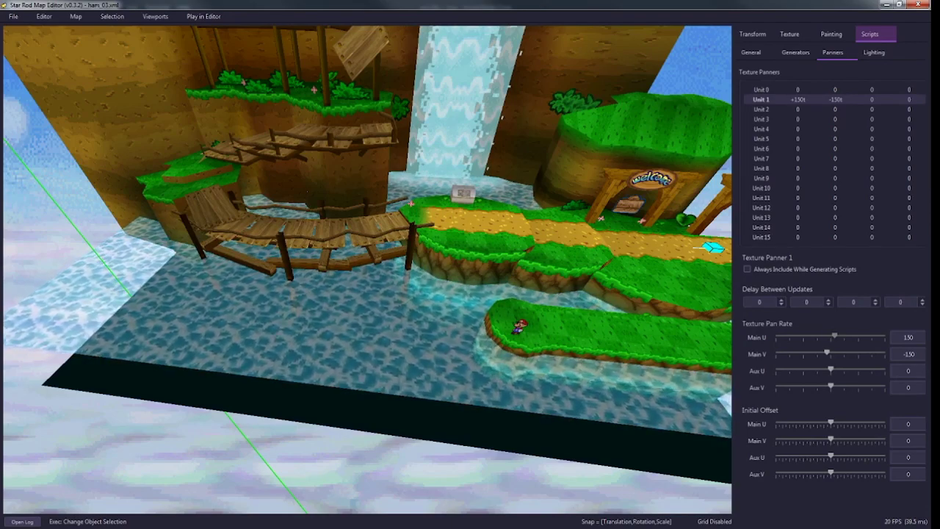
Step: Set the Main U pan rate of texture panner 1 to 10000
drag(834, 335, 885, 335)
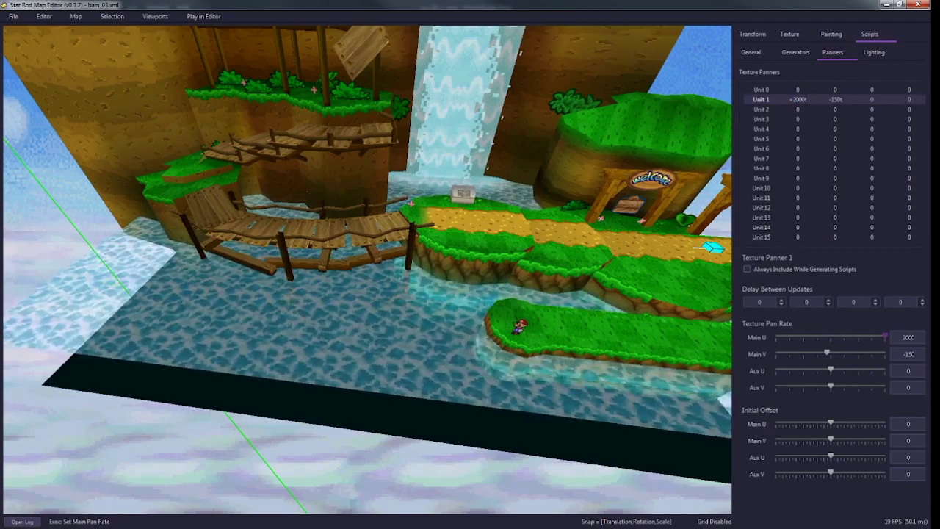
double_click(908, 337)
text(100)
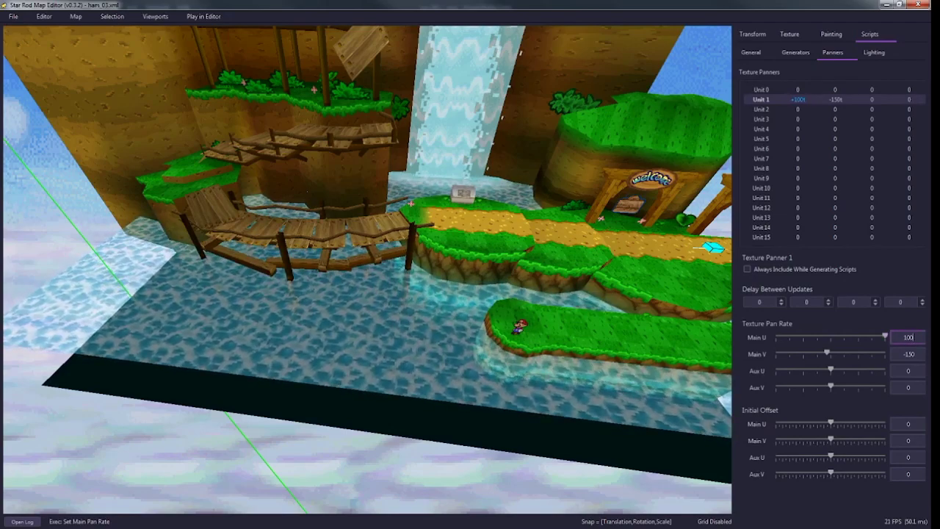
text(00)
click(904, 354)
right_drag(368, 270, 441, 270)
key(w)
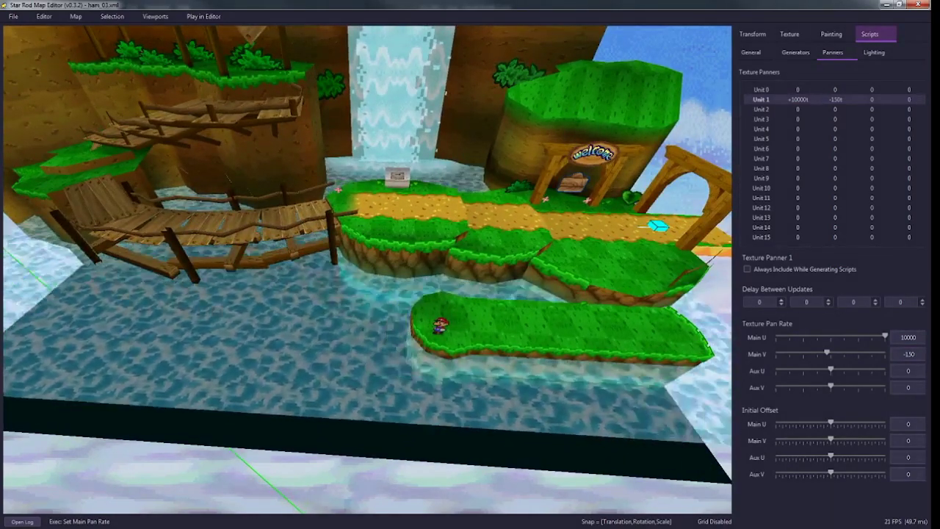
Step: Test first Delay Between Updates values of 20 and 50 for texture panner 1, settling on 20
click(781, 299)
text(20)
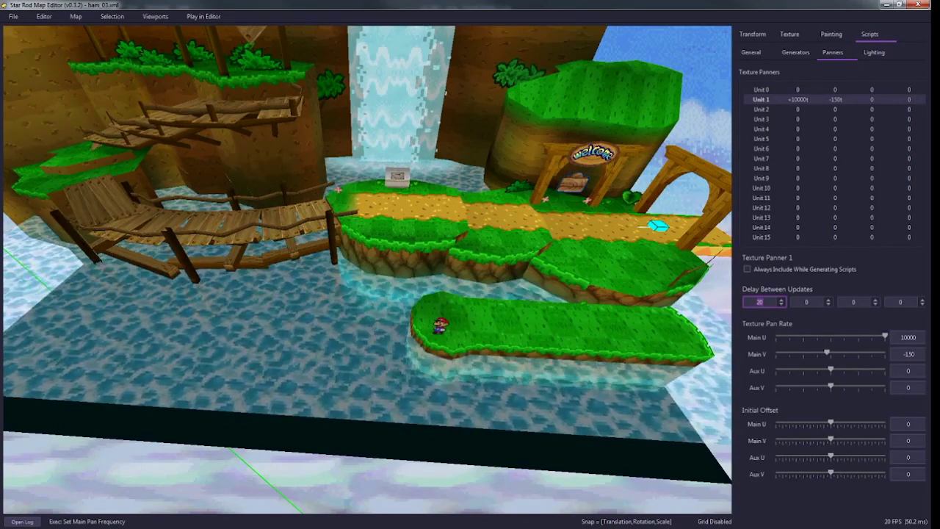
text(5)
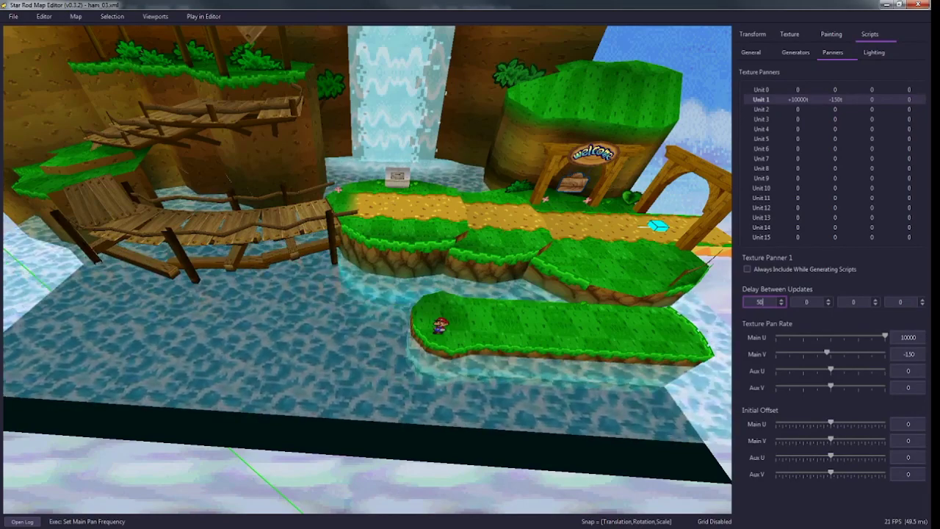
click(806, 301)
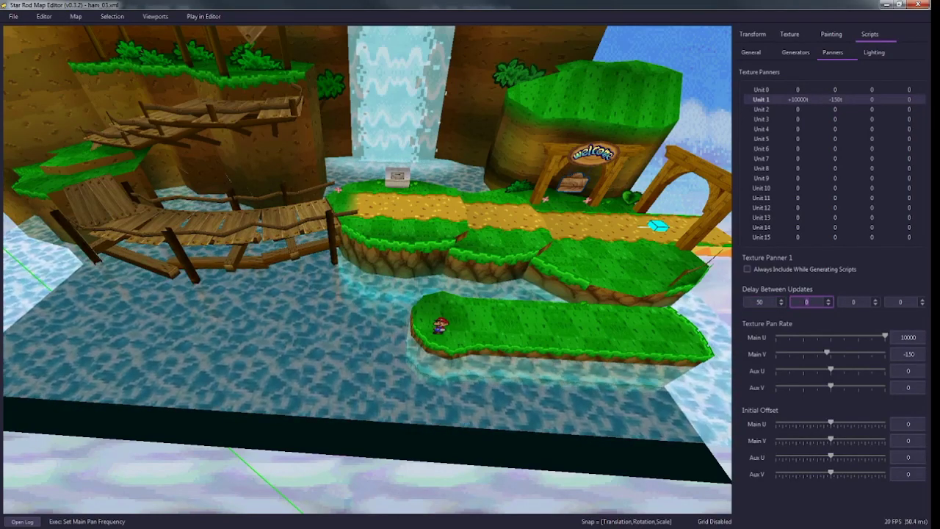
double_click(760, 302)
text(20)
key(Tab)
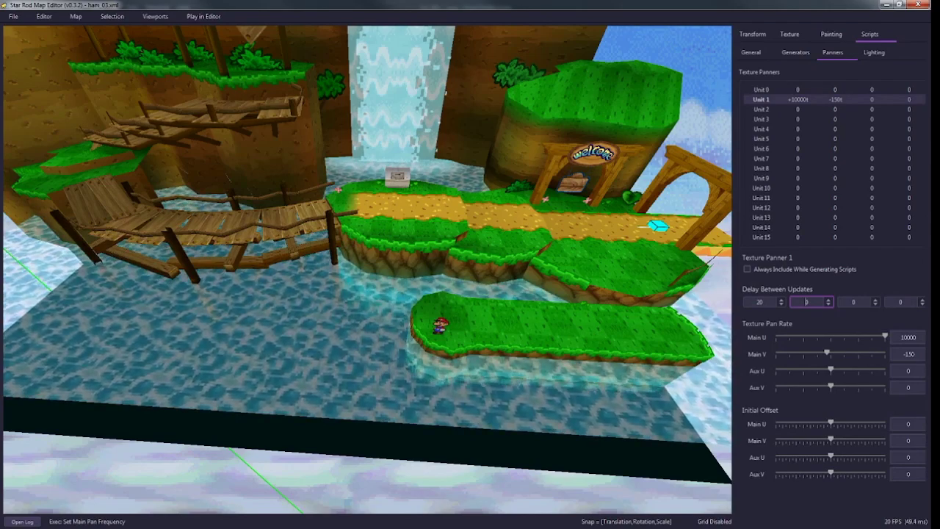
Step: Set the Main V pan rate of texture panner 1 to 0
double_click(908, 354)
text(0)
key(Tab)
click(870, 35)
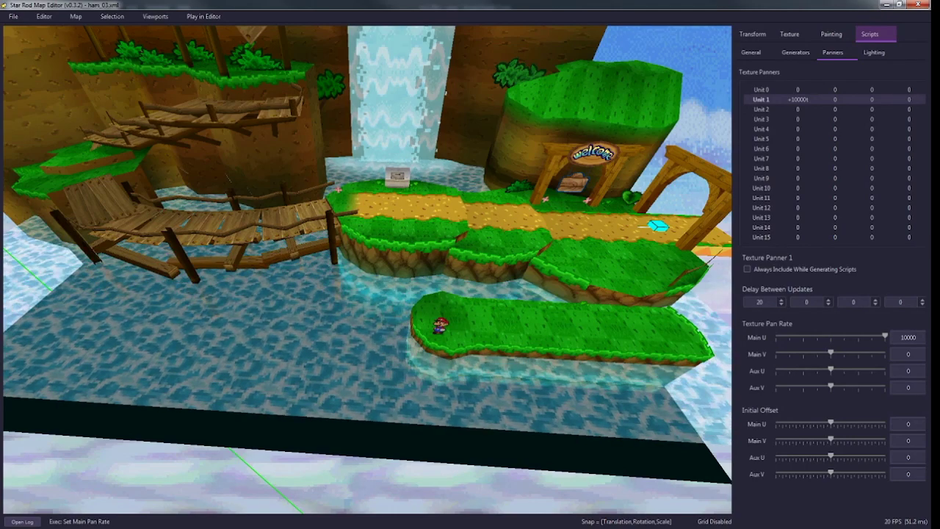
Step: Check the map's model list and available textures, then return to the texture panner settings
click(752, 35)
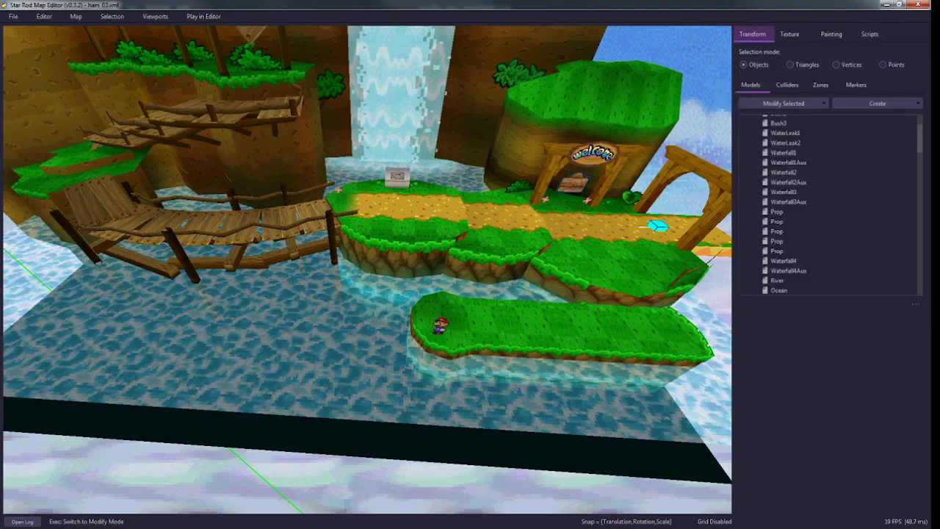
click(790, 35)
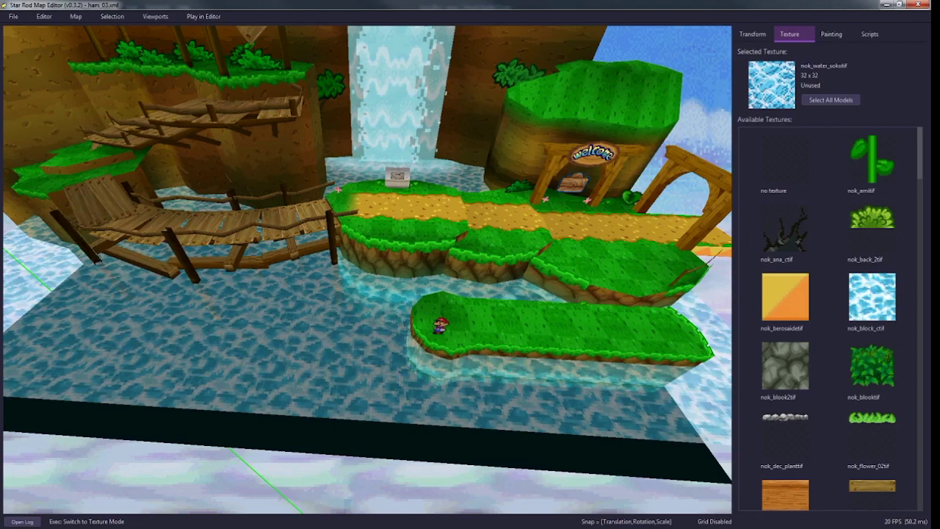
click(753, 34)
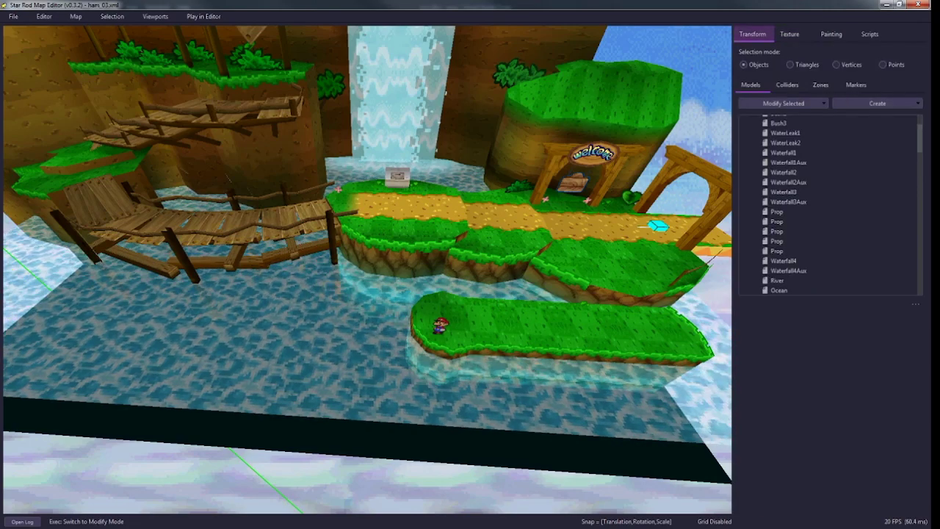
click(869, 34)
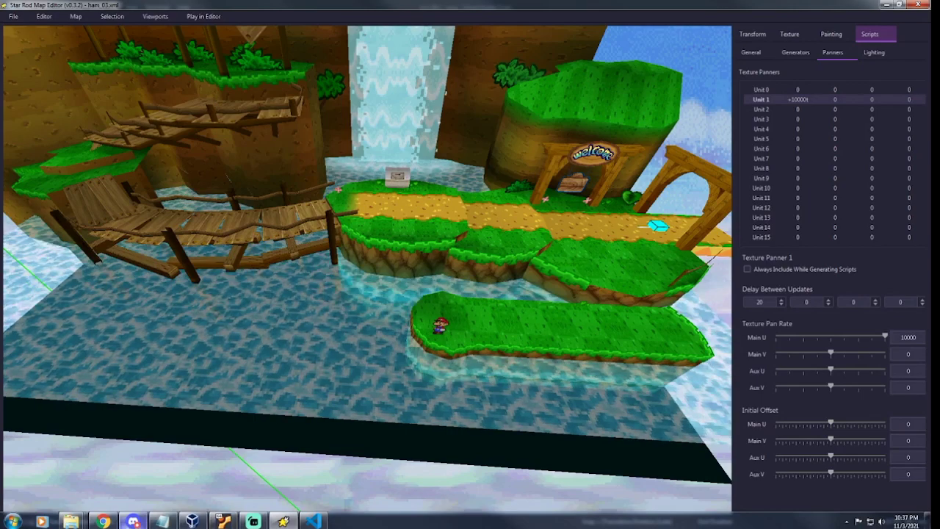
Step: Switch to Visual Studio Code and change the sleep value in the river_pan script to 20
click(313, 521)
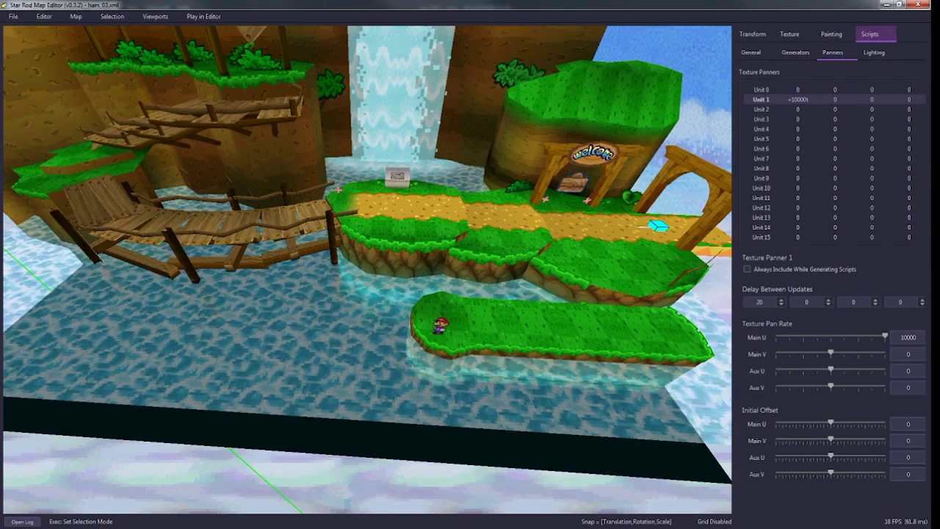
click(886, 4)
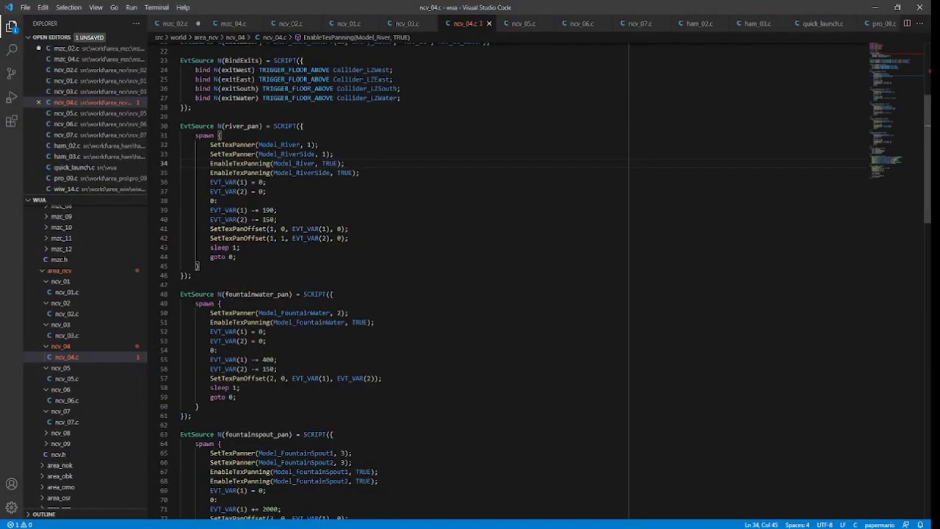
click(240, 247)
key(Left)
key(BackSpace)
text(20)
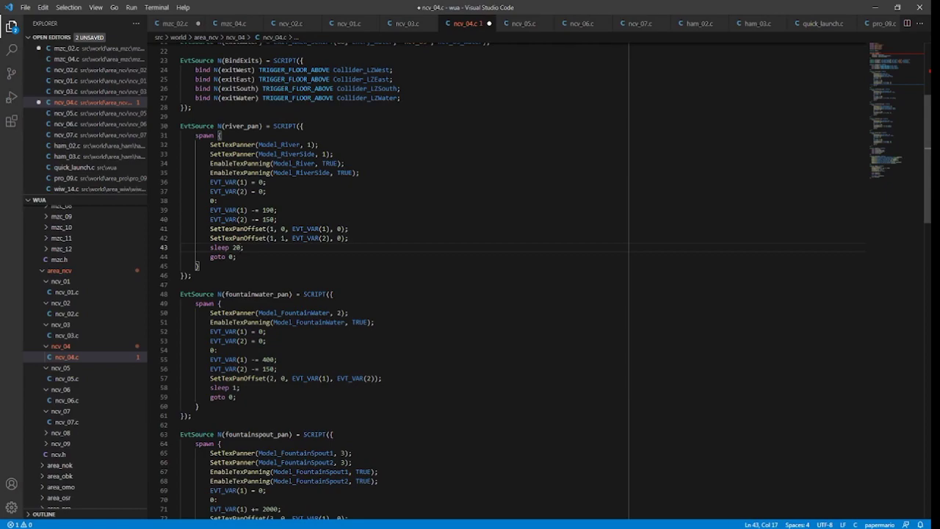
key(End)
key(shift+Home)
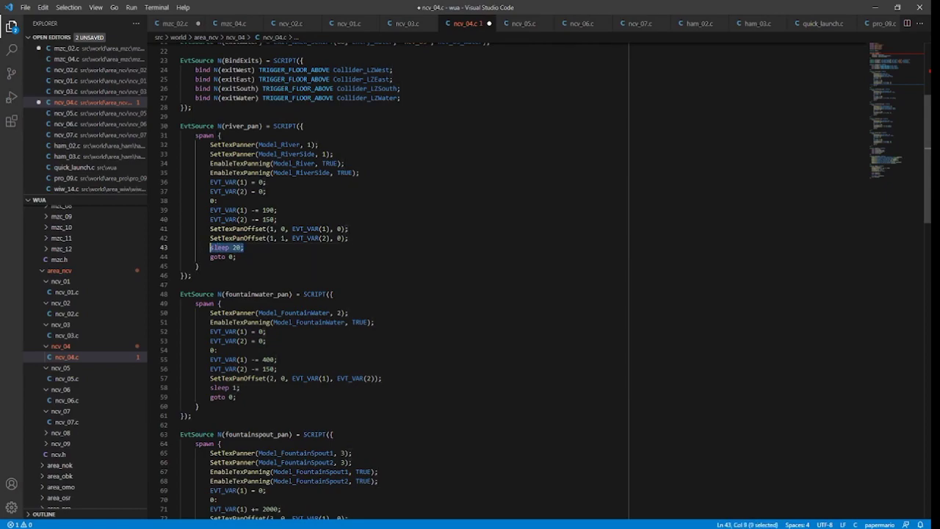
key(End)
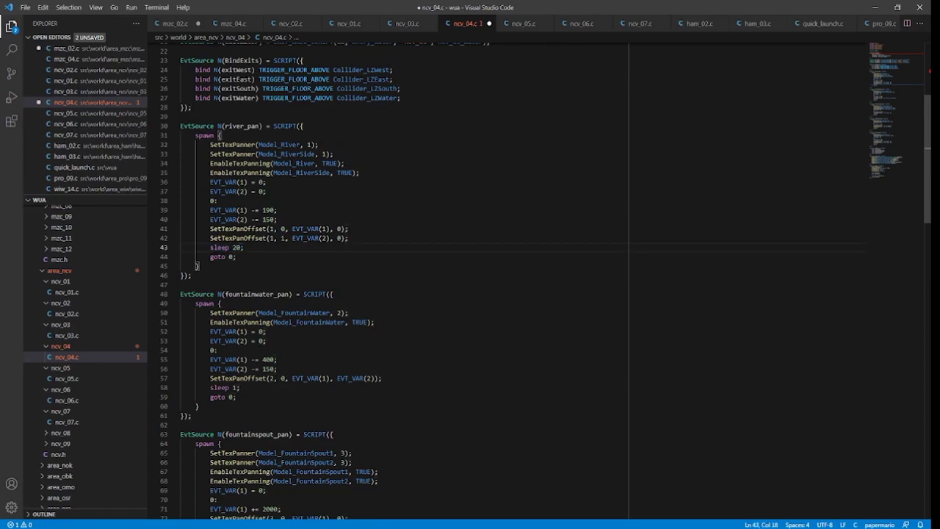
Step: Restore the river_pan sleep value to 1, save ncv_04.c and switch back to the map editor
key(Left)
key(BackSpace)
key(BackSpace)
text(1)
key(ctrl+s)
key(End)
mouse_move(253, 526)
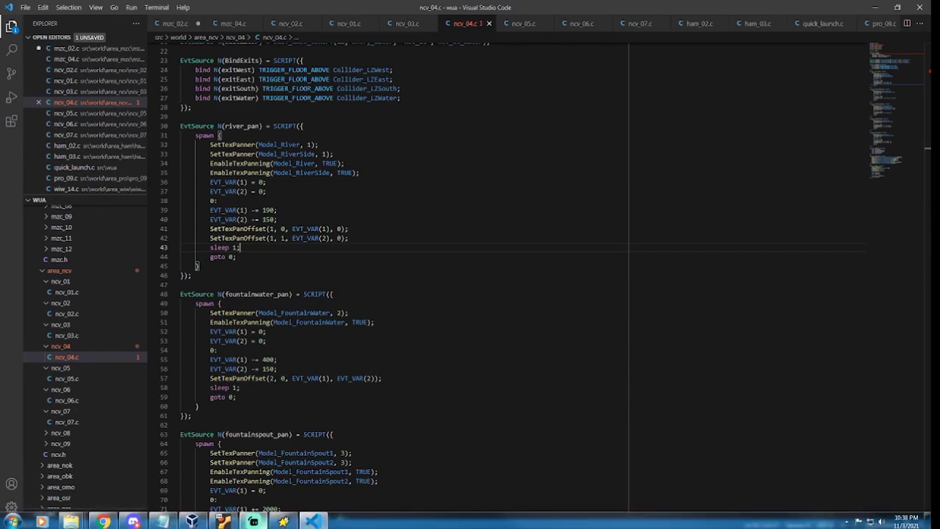
click(284, 520)
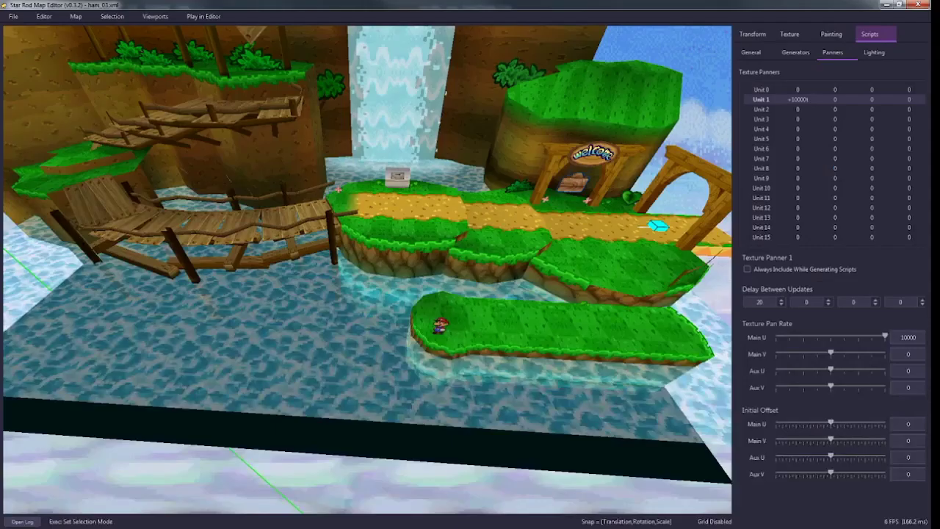